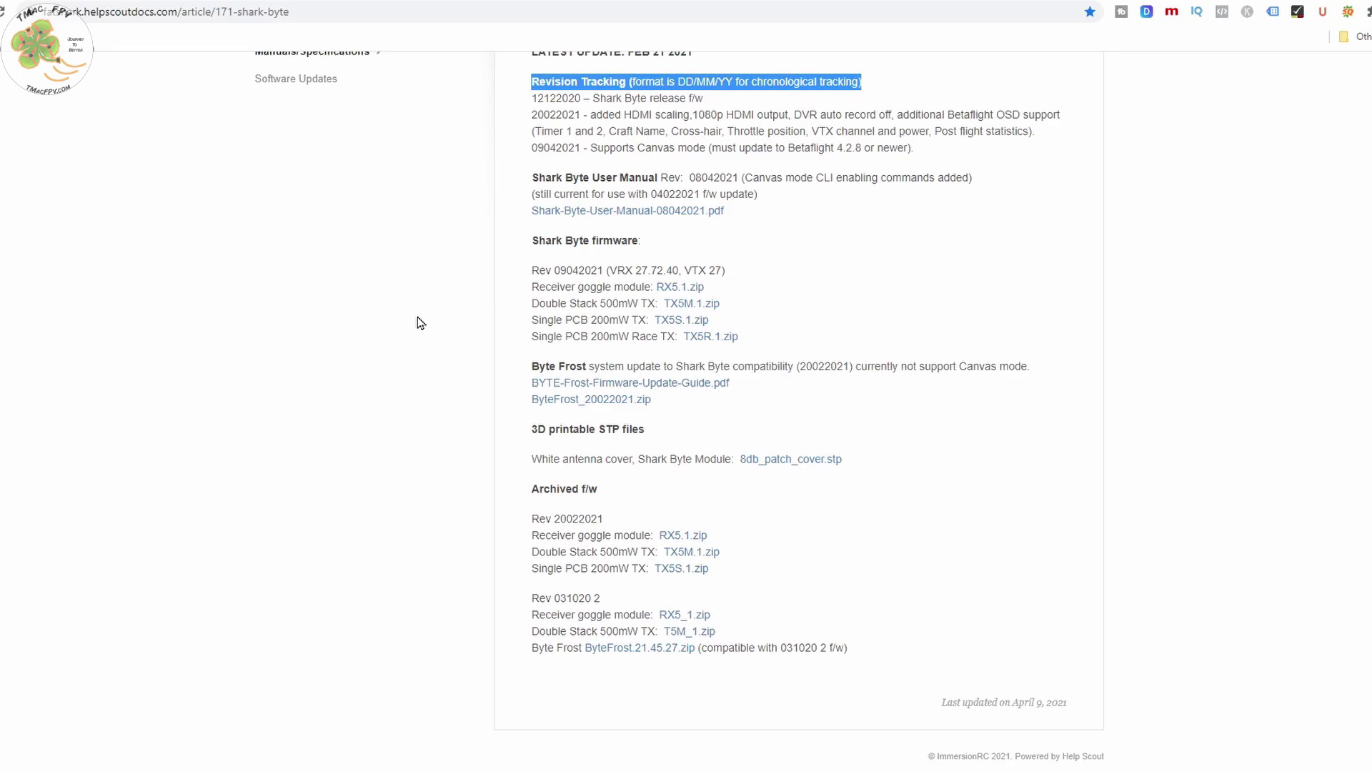
# Step: Save the 08042021 Shark Byte user manual PDF into the USER MANUAL folder
pyautogui.moveTo(733, 214); pyautogui.dragTo(531, 223)
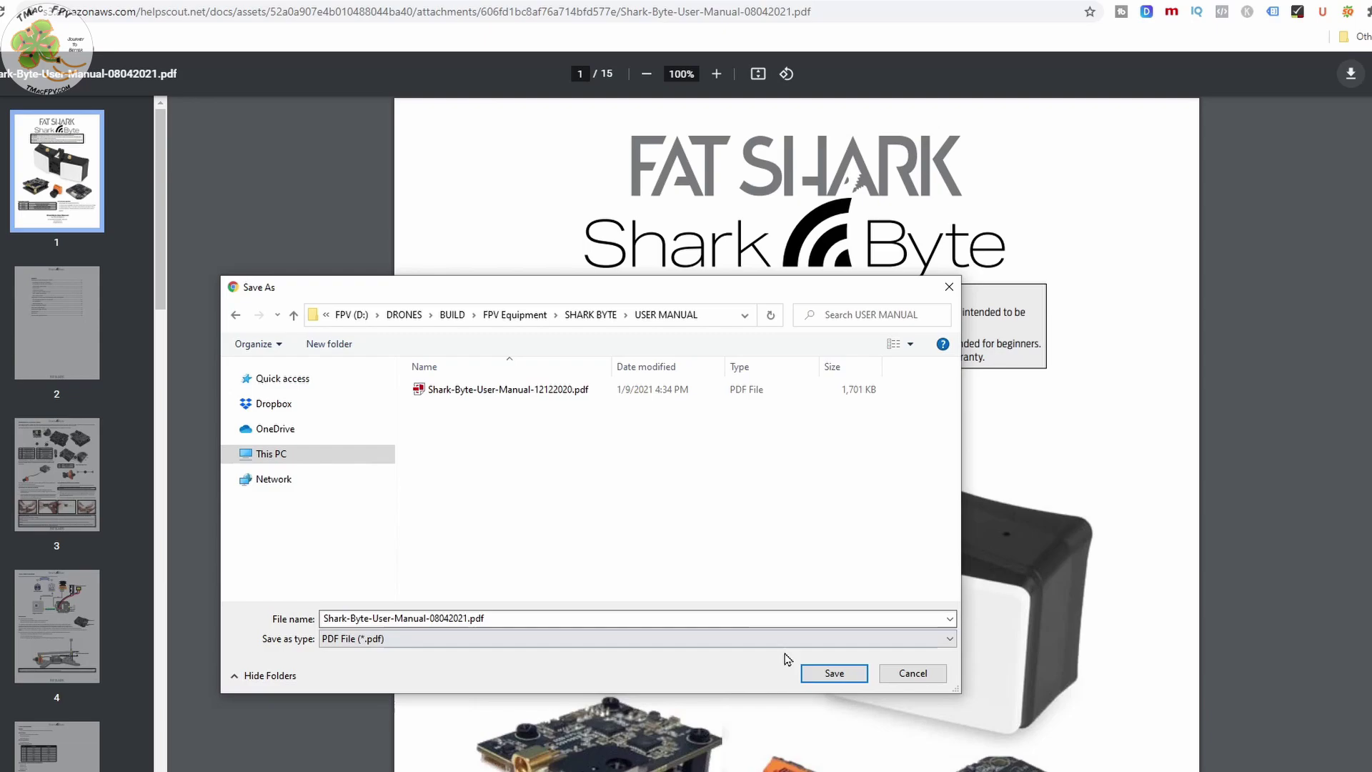
pyautogui.click(832, 673)
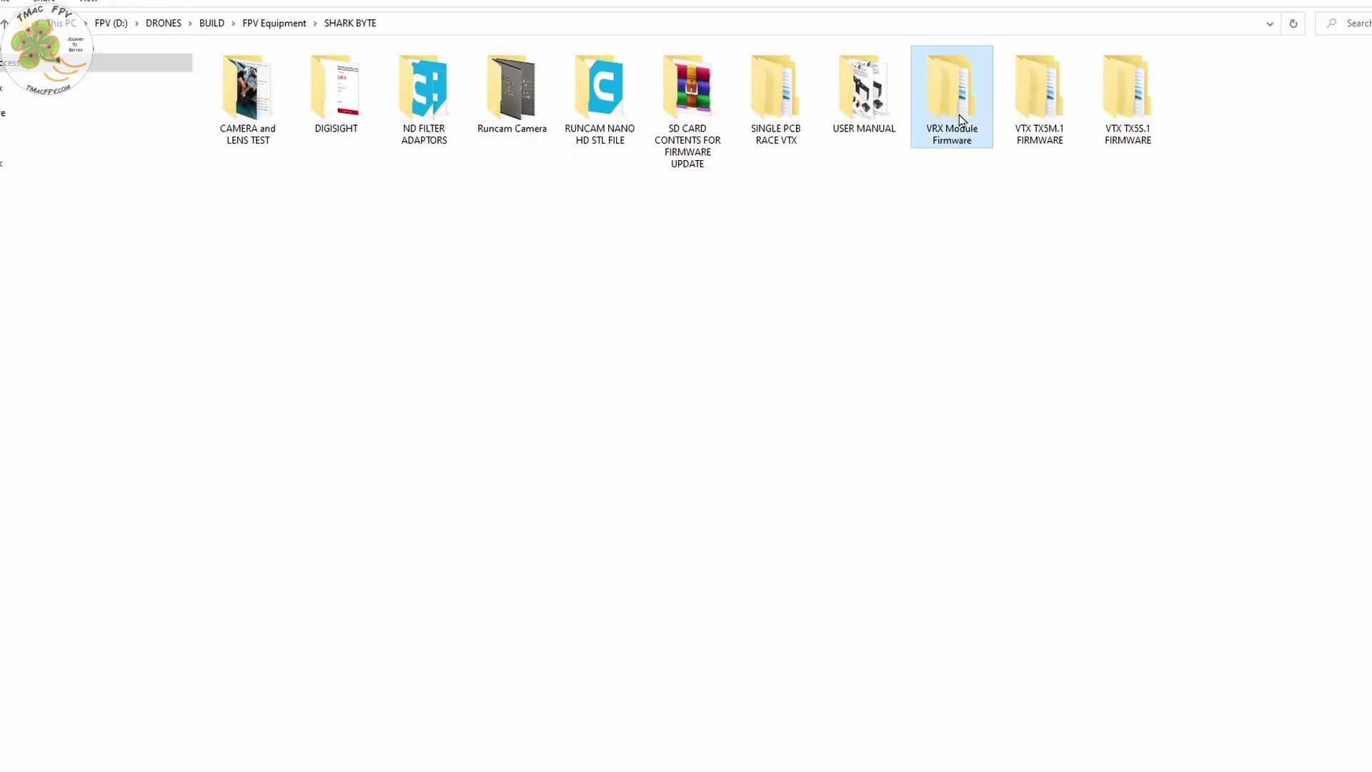
# Step: Paste RX5.1.zip into VRX Module Firmware and move it into the rev 09042021 folder
pyautogui.doubleClick(957, 136)
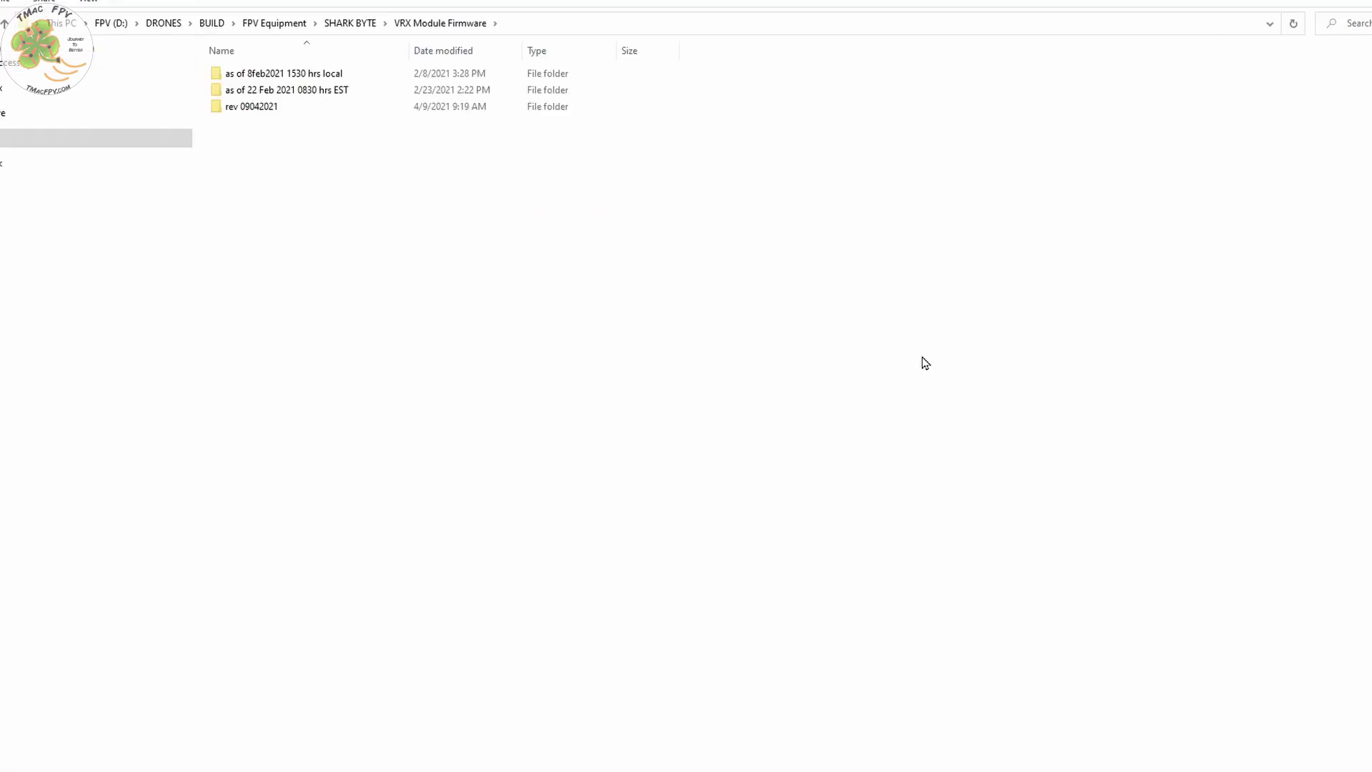
pyautogui.rightClick(841, 373)
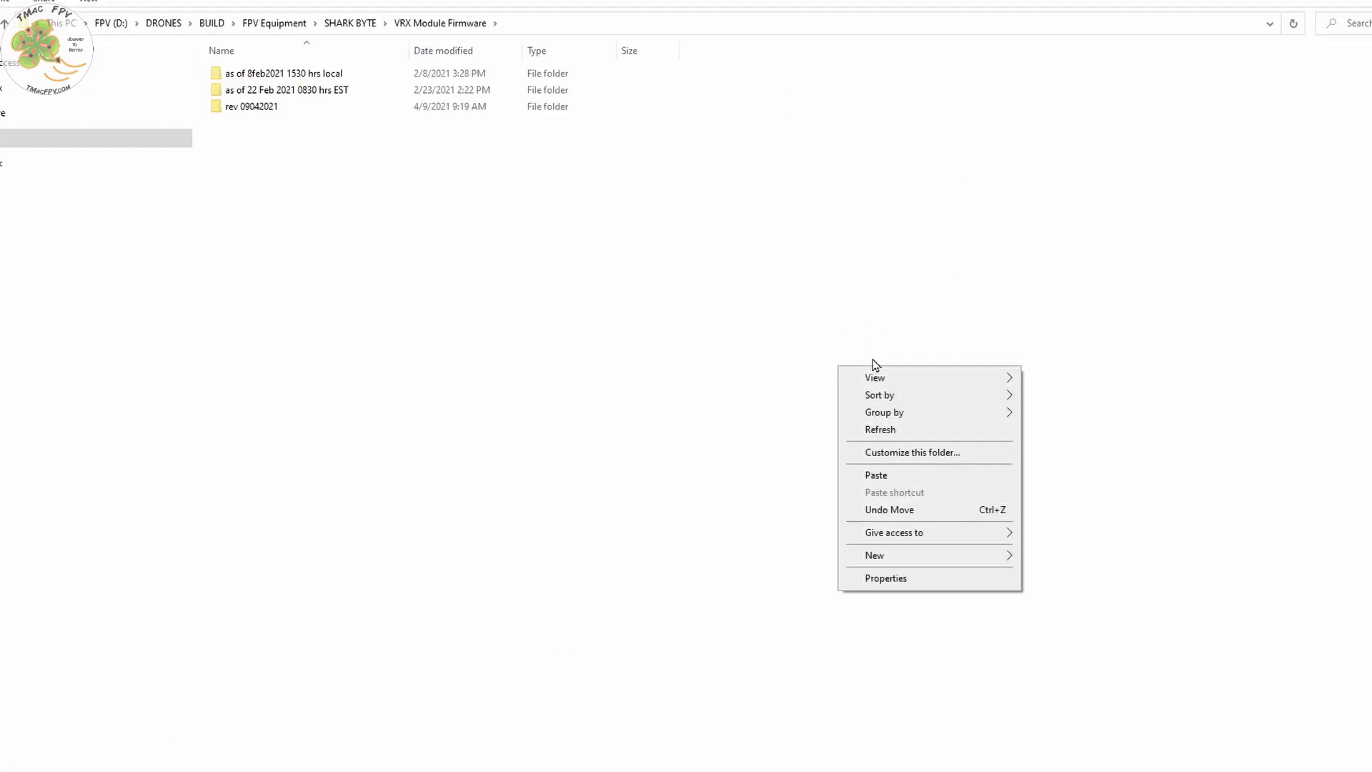
pyautogui.click(875, 474)
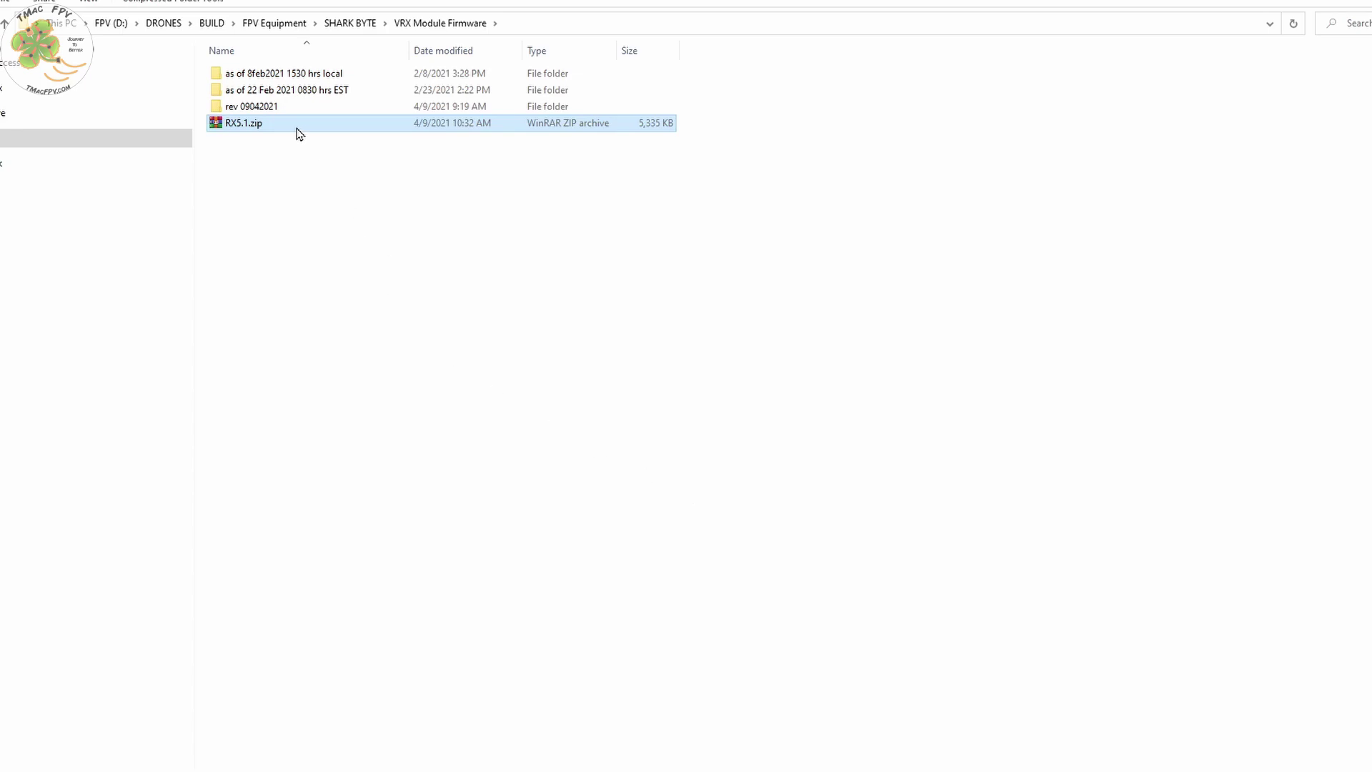
pyautogui.moveTo(298, 129); pyautogui.dragTo(299, 119)
pyautogui.moveTo(298, 118); pyautogui.dragTo(298, 119)
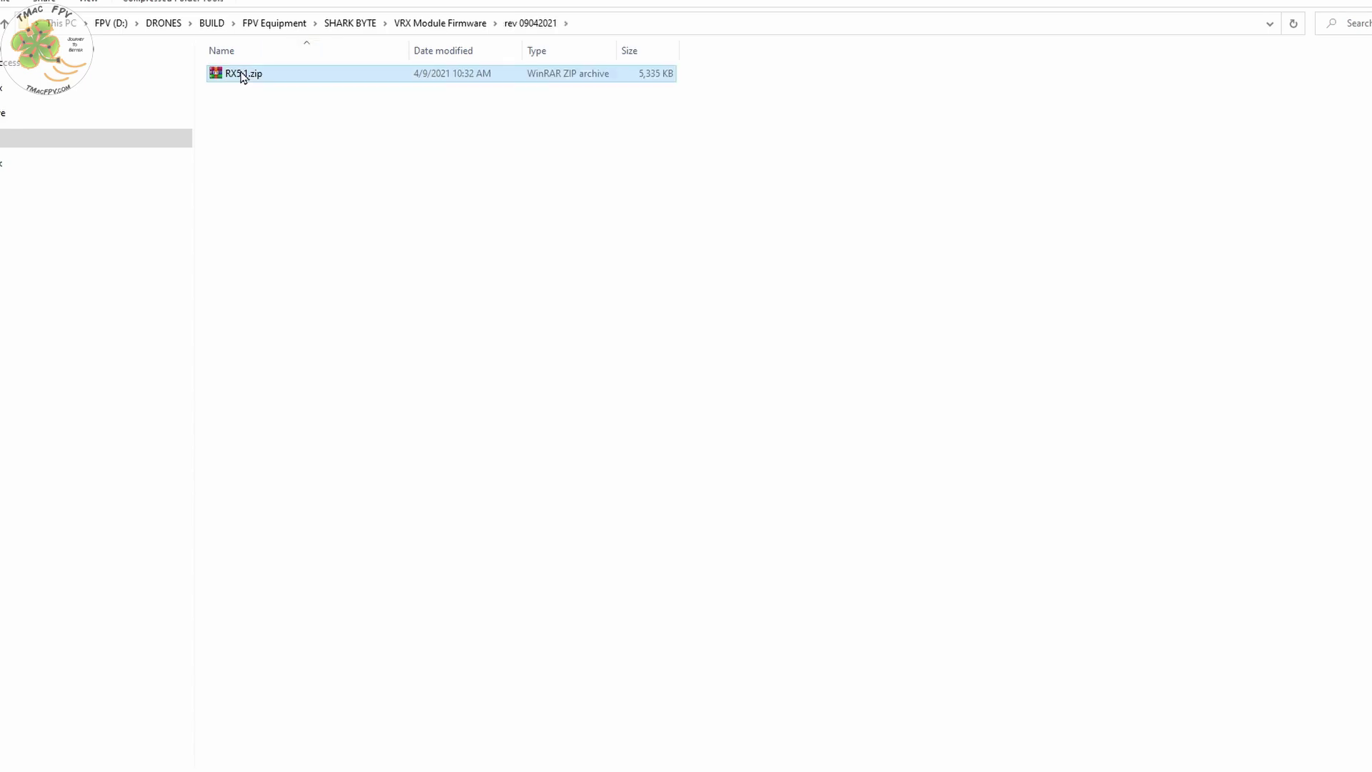
# Step: Extract RX5.1.zip there and select HDZERO_RX.bin, HDZERO_VA.bin, IPL and RTK
pyautogui.rightClick(240, 71)
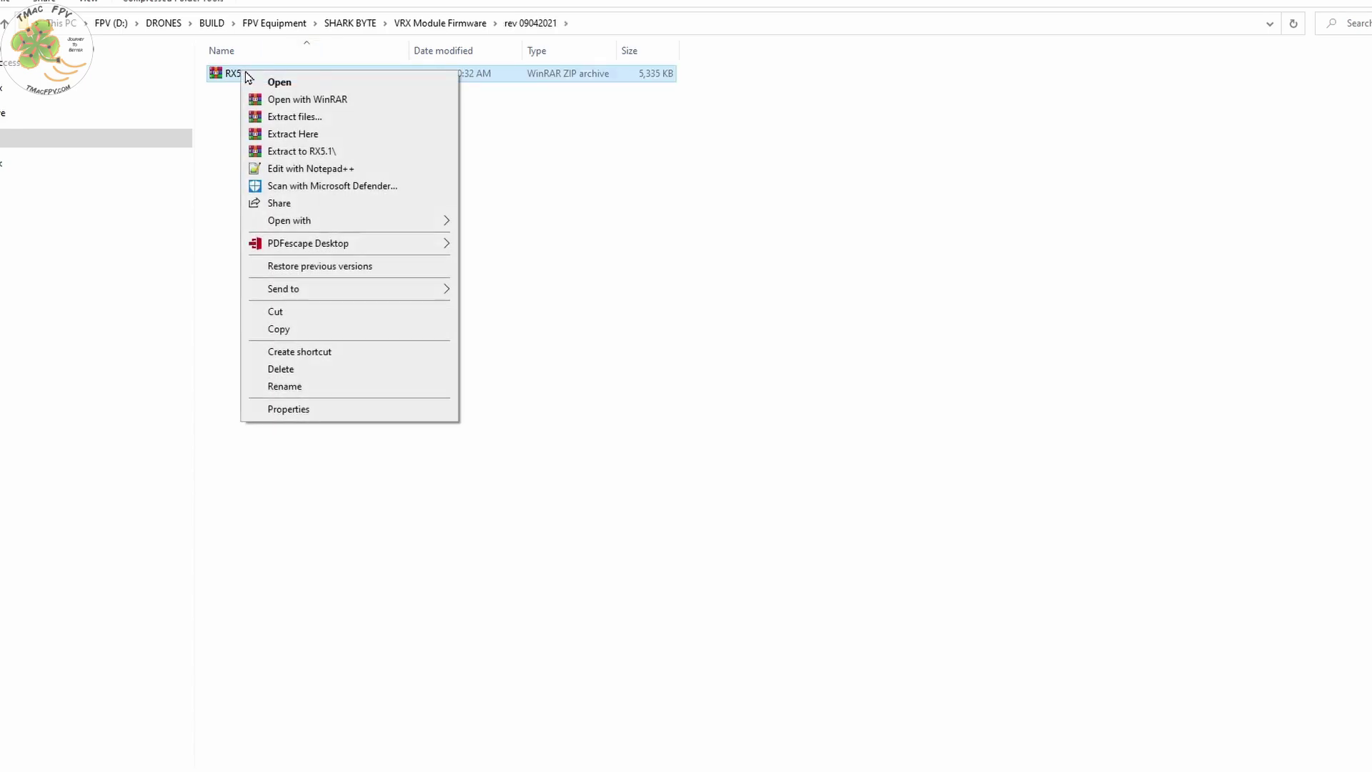
pyautogui.click(289, 134)
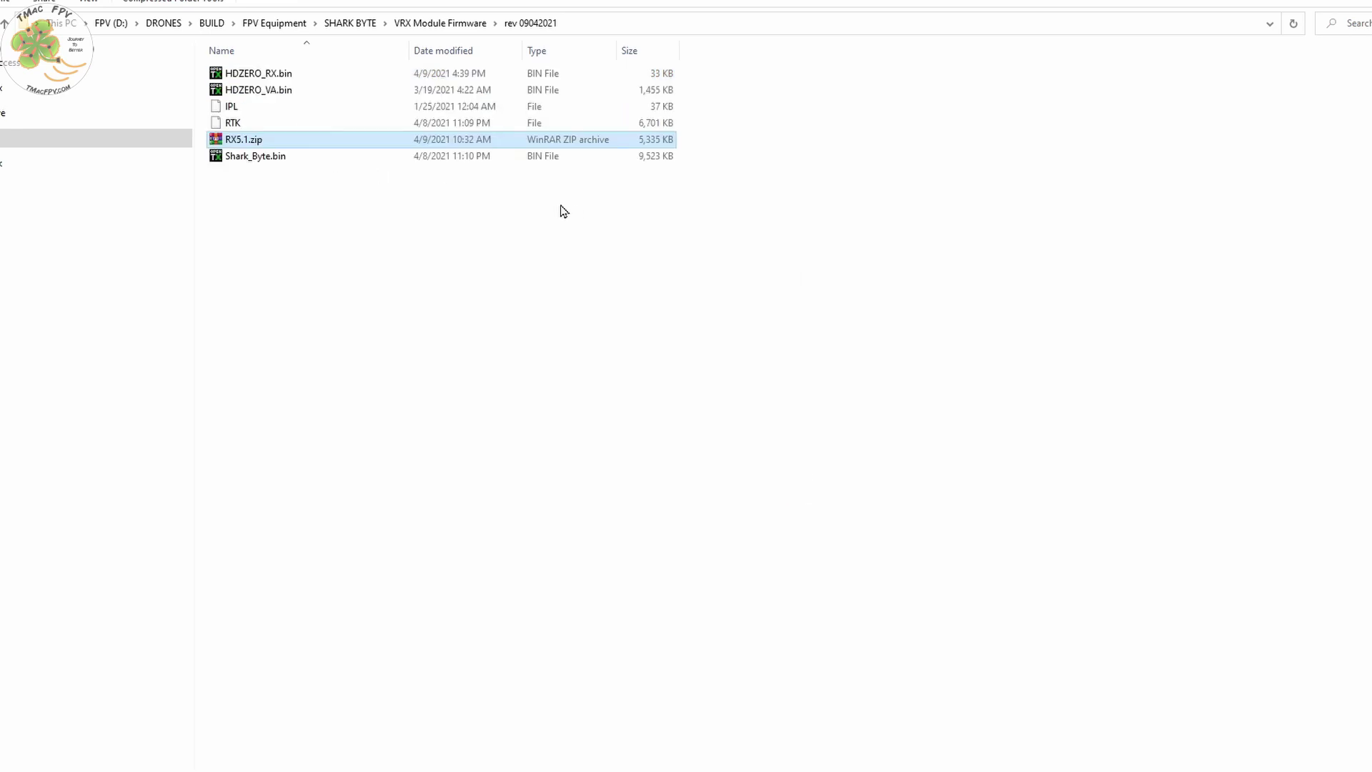
pyautogui.click(307, 74)
pyautogui.keyDown('shift'); pyautogui.click(336, 90); pyautogui.keyUp('shift')
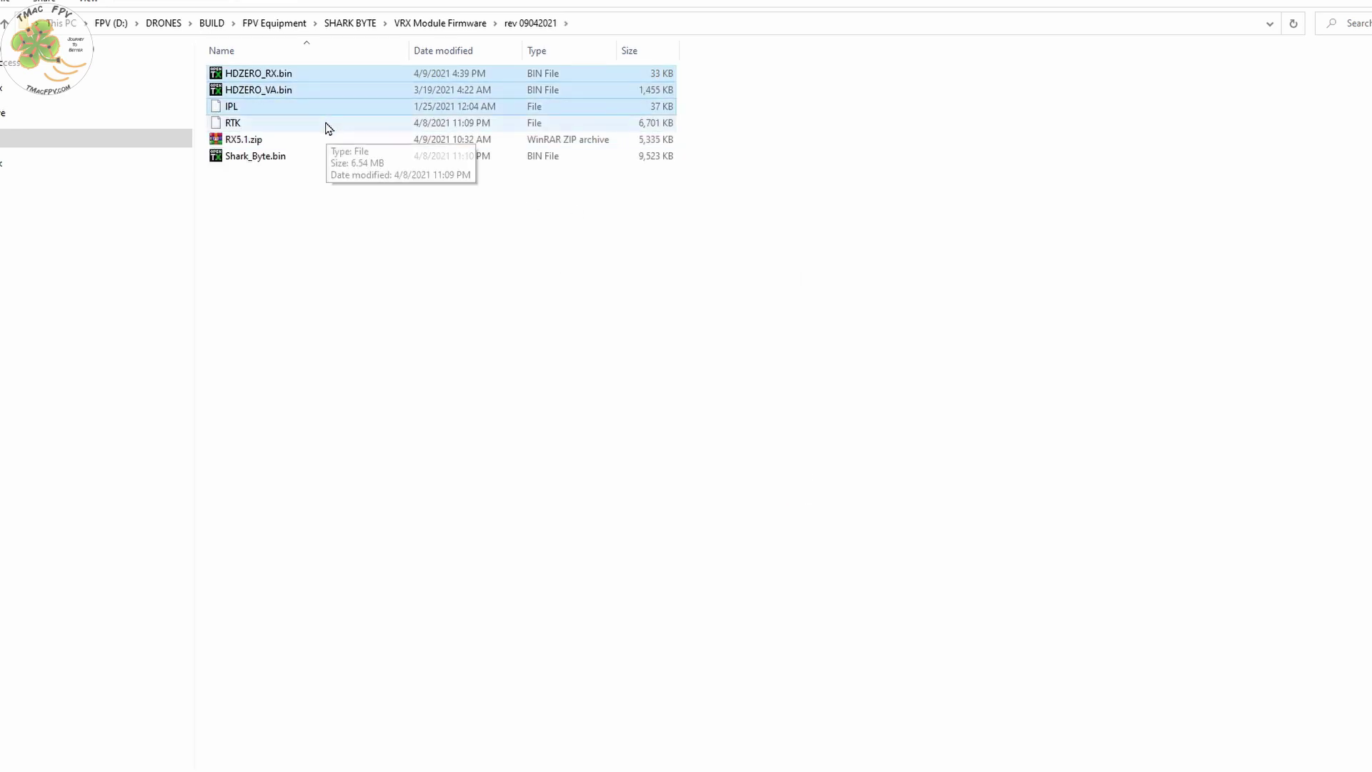
pyautogui.keyDown('shift'); pyautogui.click(327, 125); pyautogui.keyUp('shift')
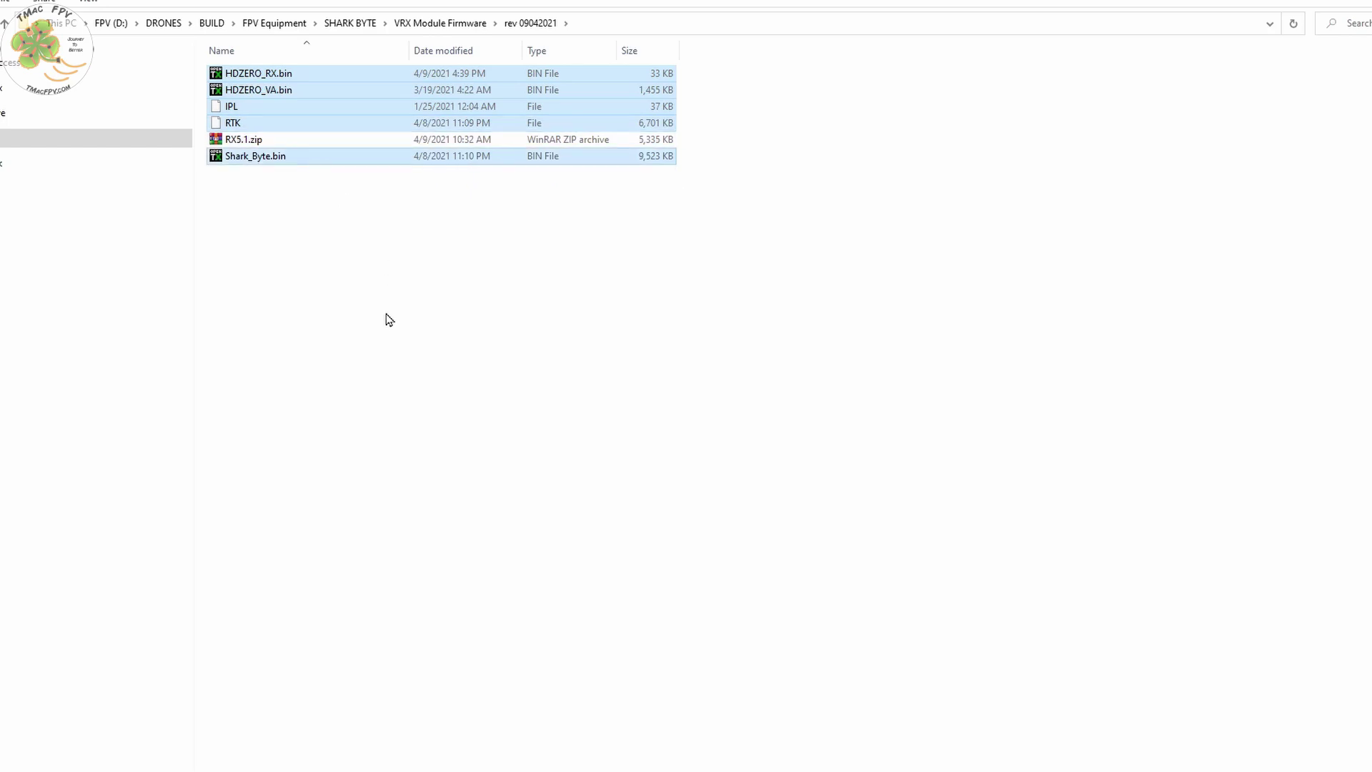
pyautogui.hotkey('alt', 'Tab')
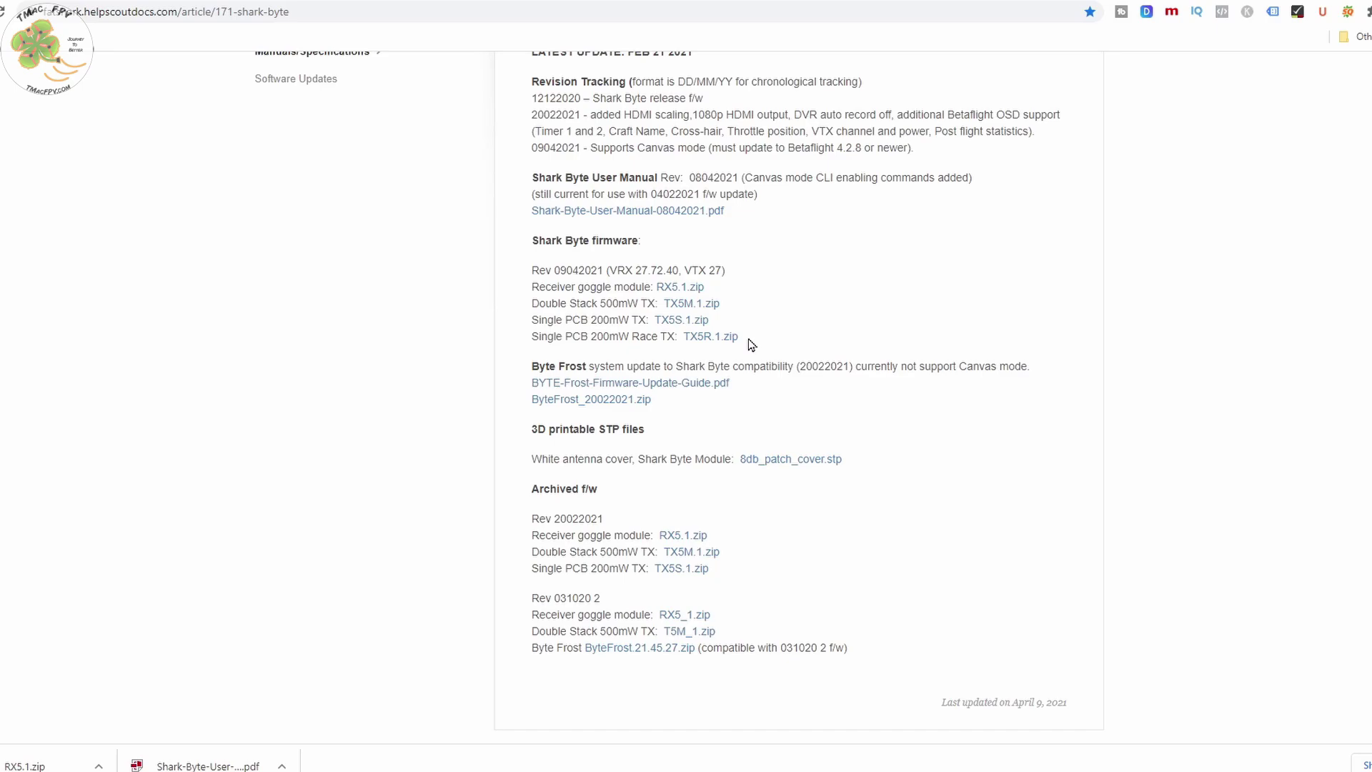
# Step: Highlight the Single PCB 200mW TX firmware line on the docs page
pyautogui.moveTo(749, 340); pyautogui.dragTo(532, 308)
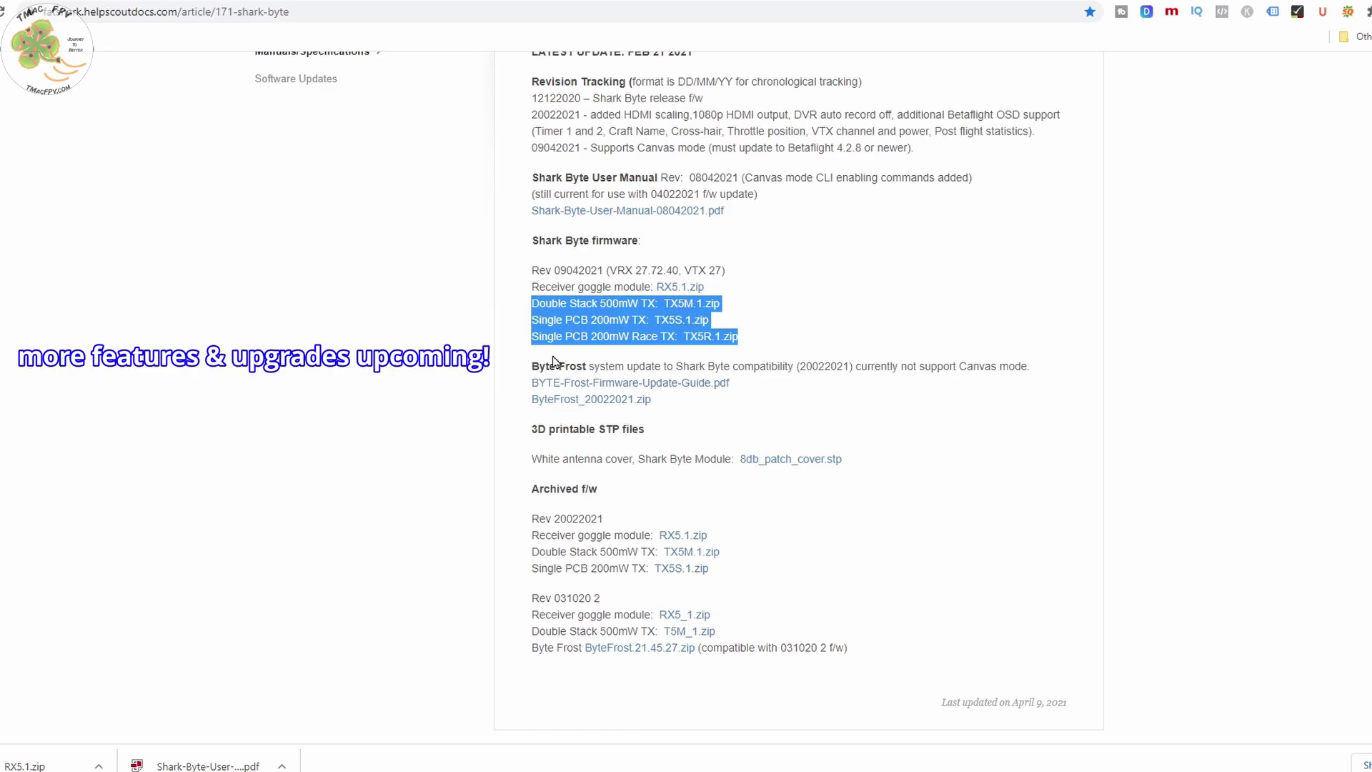
pyautogui.moveTo(614, 337); pyautogui.dragTo(534, 338)
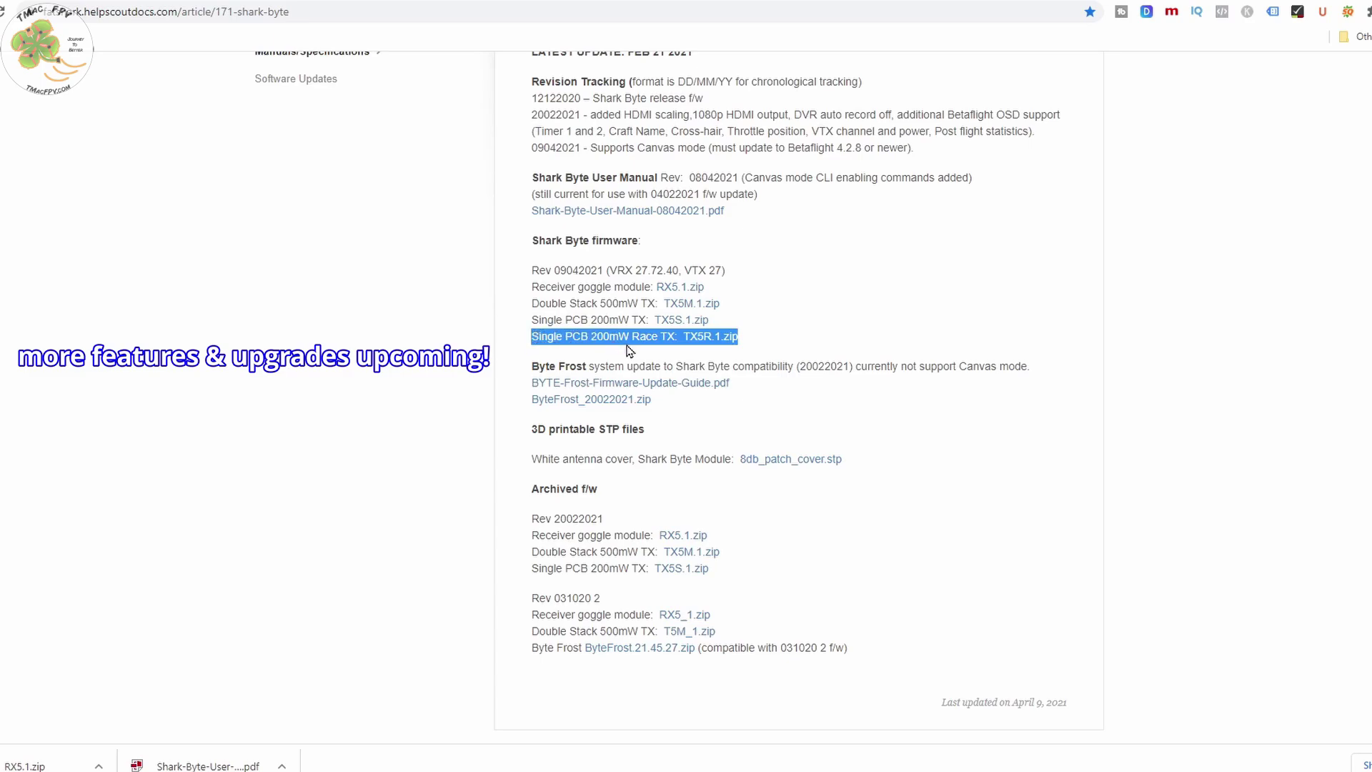
pyautogui.click(698, 352)
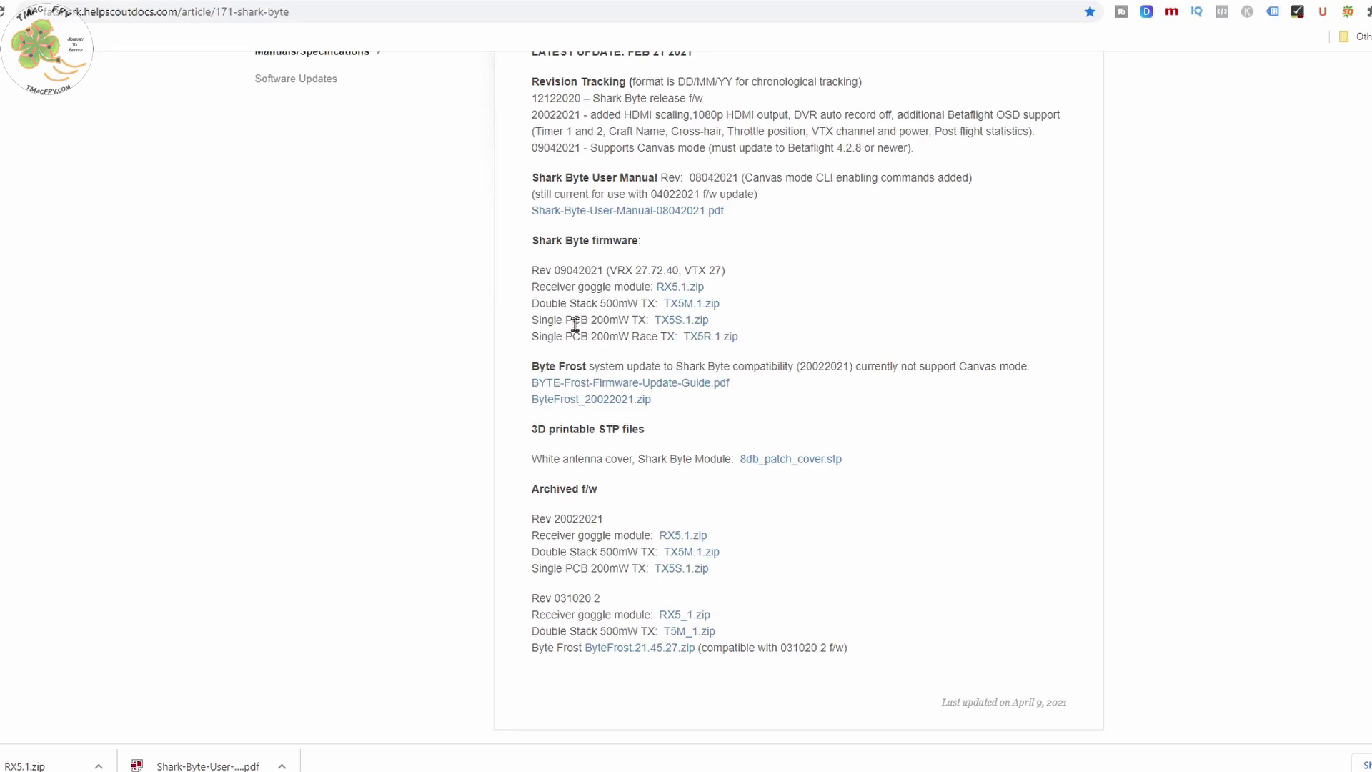
pyautogui.moveTo(535, 325); pyautogui.dragTo(643, 324)
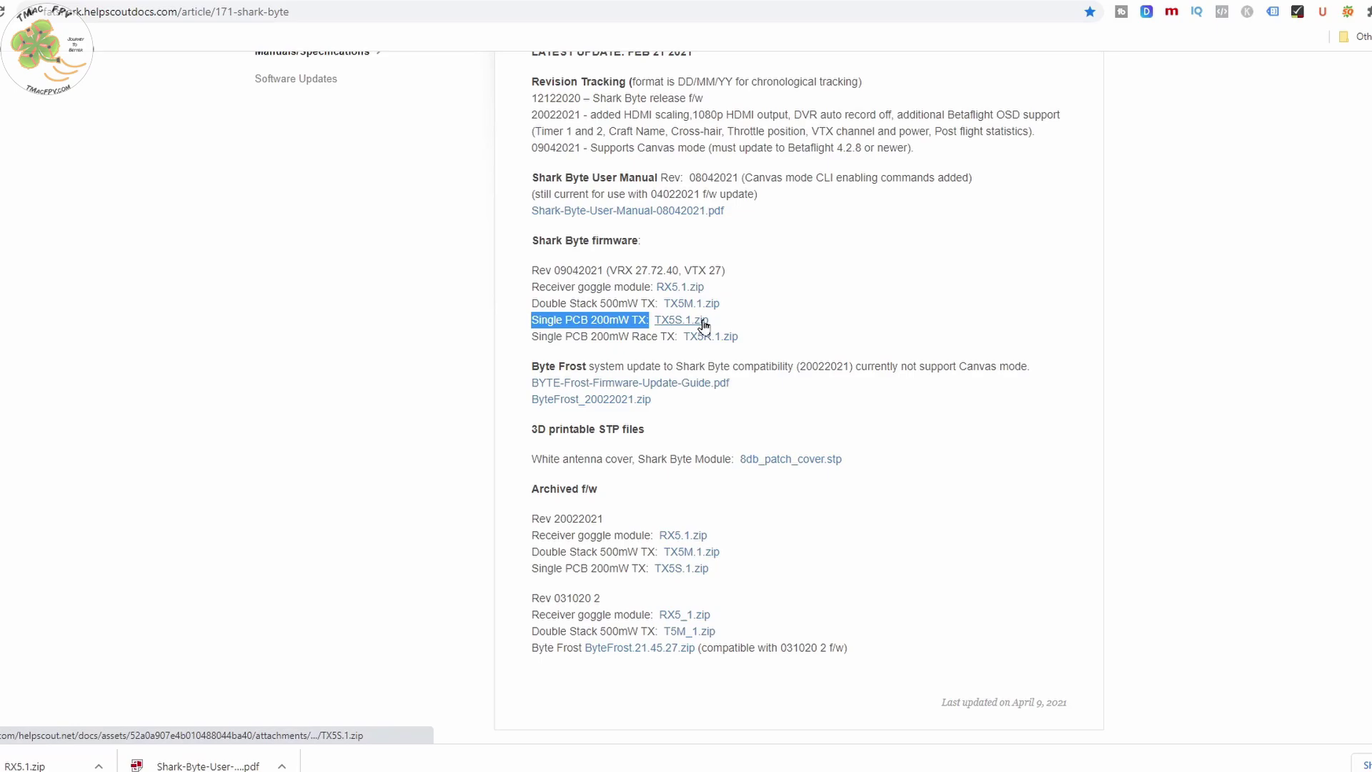
# Step: Download TX5S.1.zip and show it in the Downloads folder
pyautogui.click(702, 325)
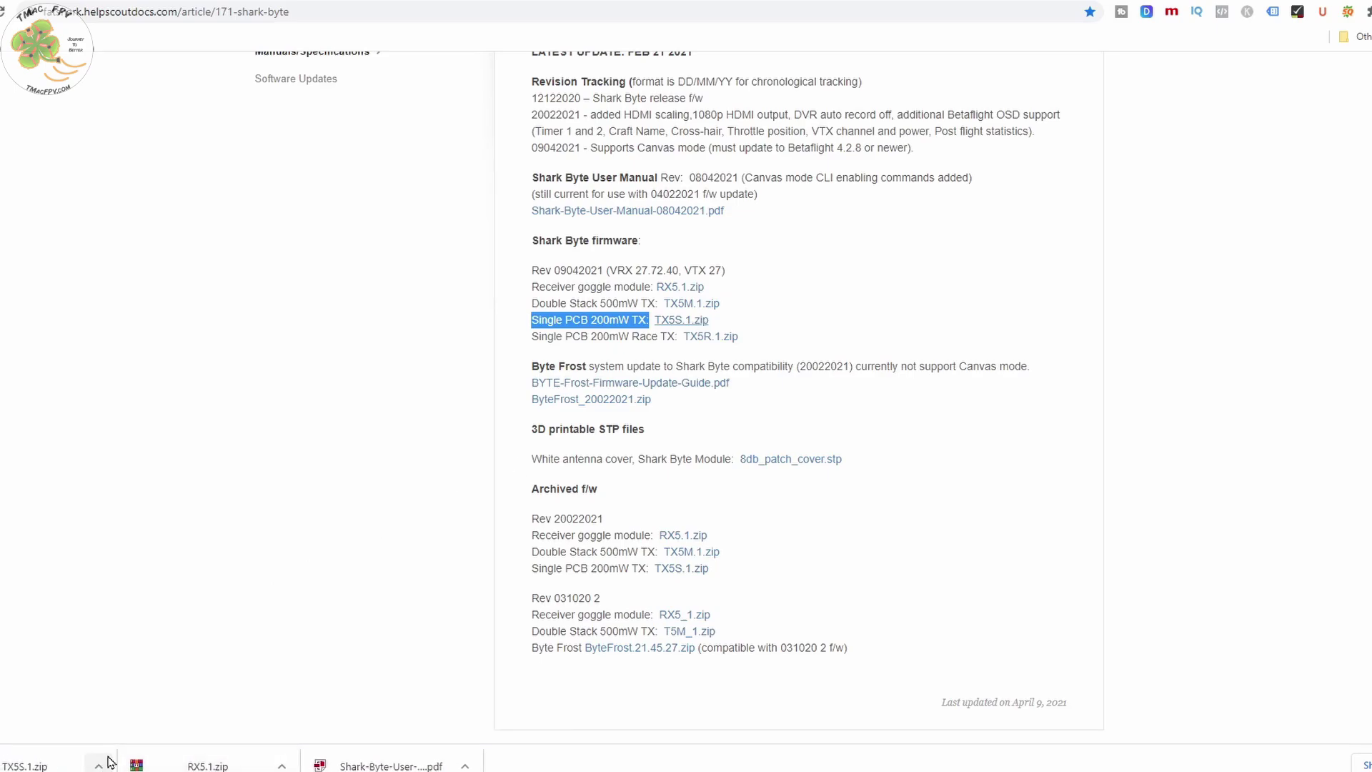
pyautogui.click(106, 763)
pyautogui.click(143, 714)
pyautogui.rightClick(957, 245)
# Step: Paste TX5S.1.zip into the VTX TX5S.1 FIRMWARE rev 09042021 folder
pyautogui.press('Escape')
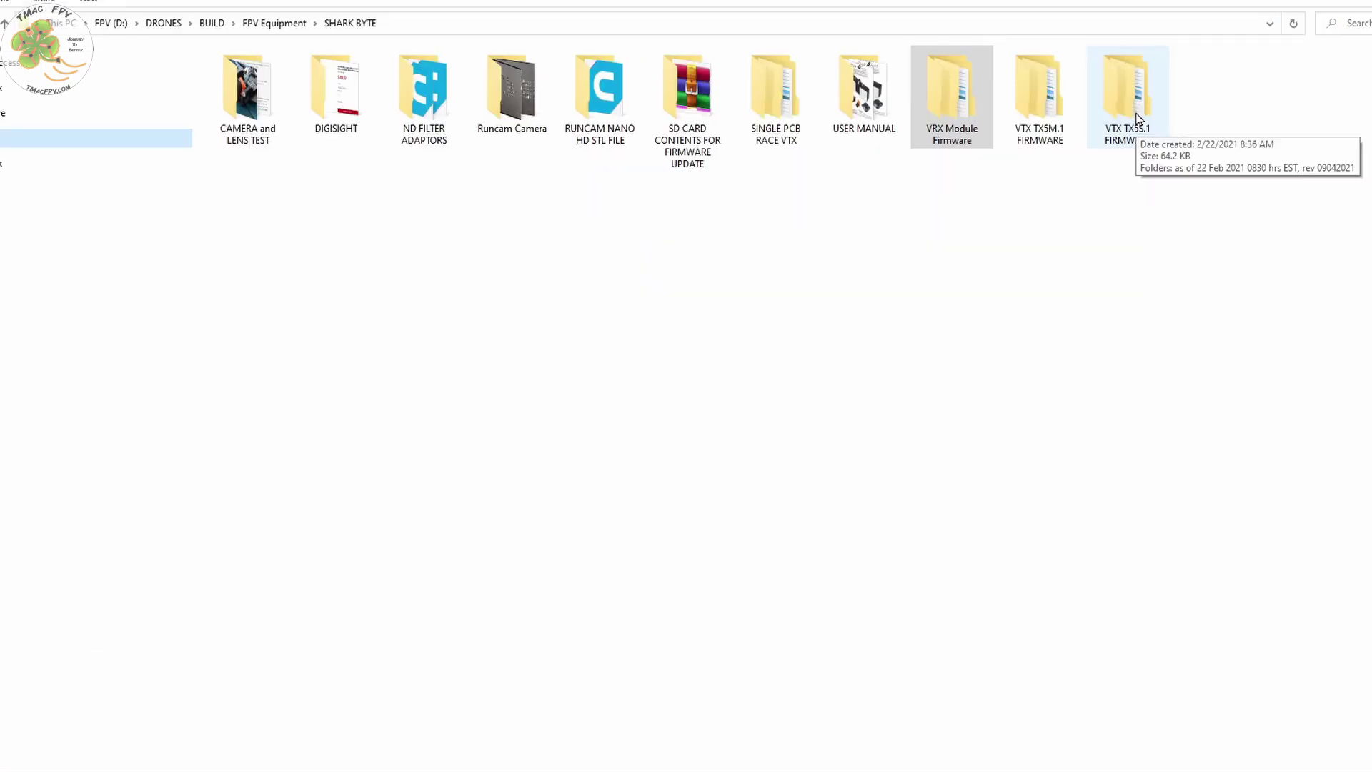
pyautogui.doubleClick(1127, 93)
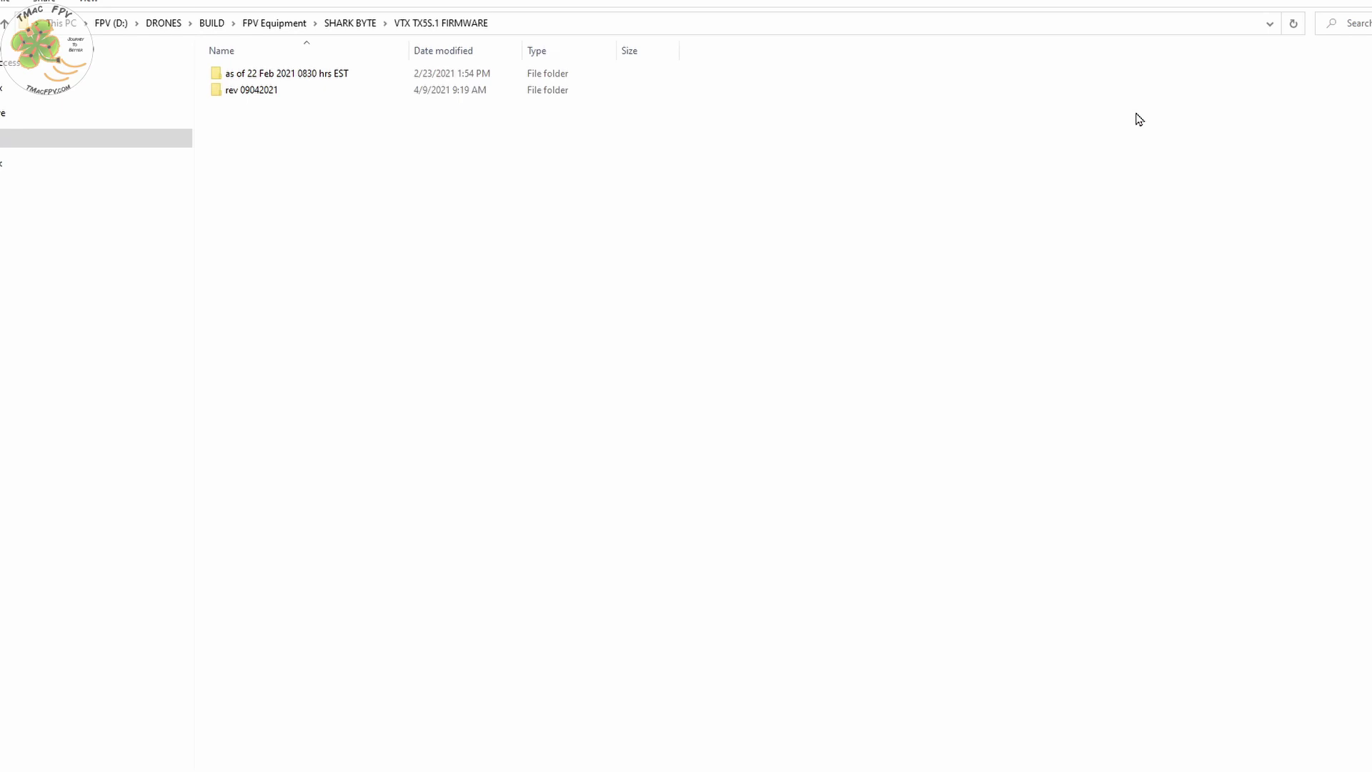
pyautogui.doubleClick(293, 98)
pyautogui.rightClick(313, 176)
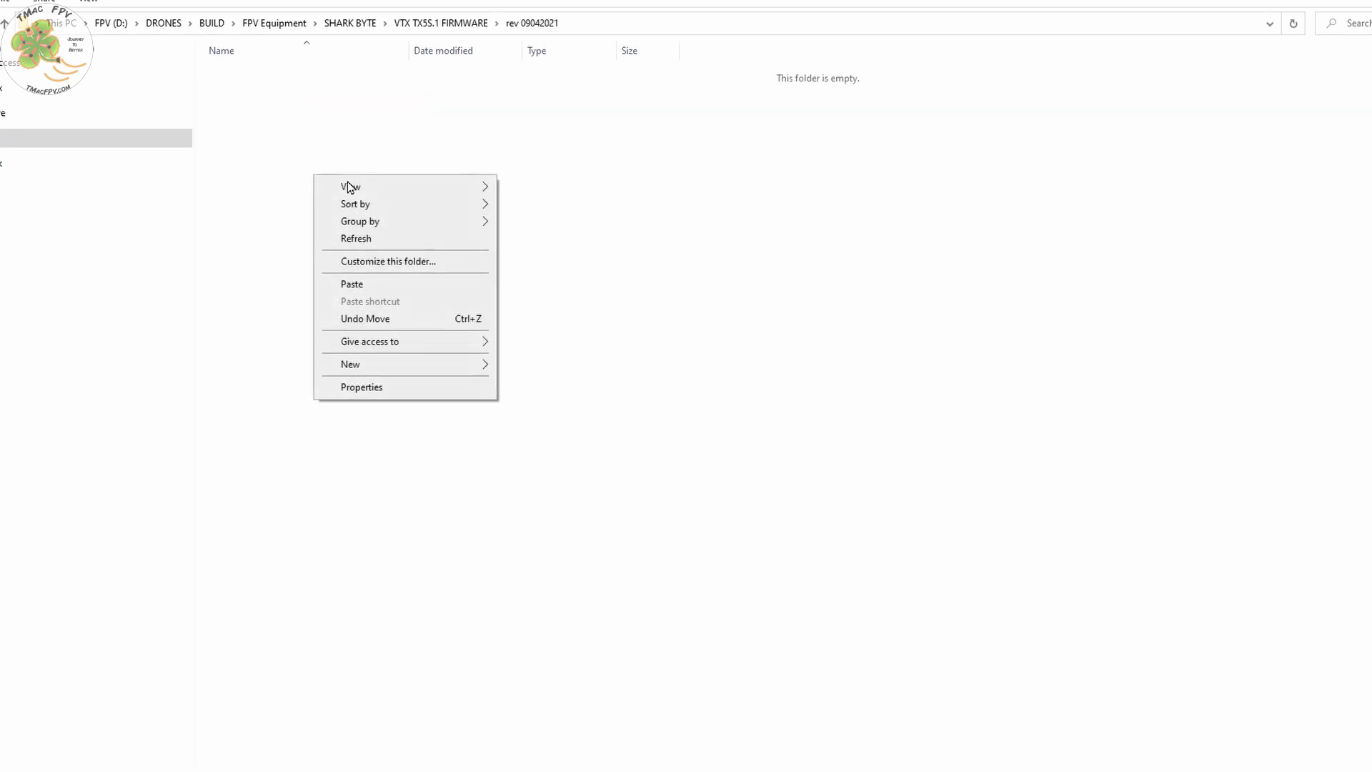
pyautogui.click(352, 284)
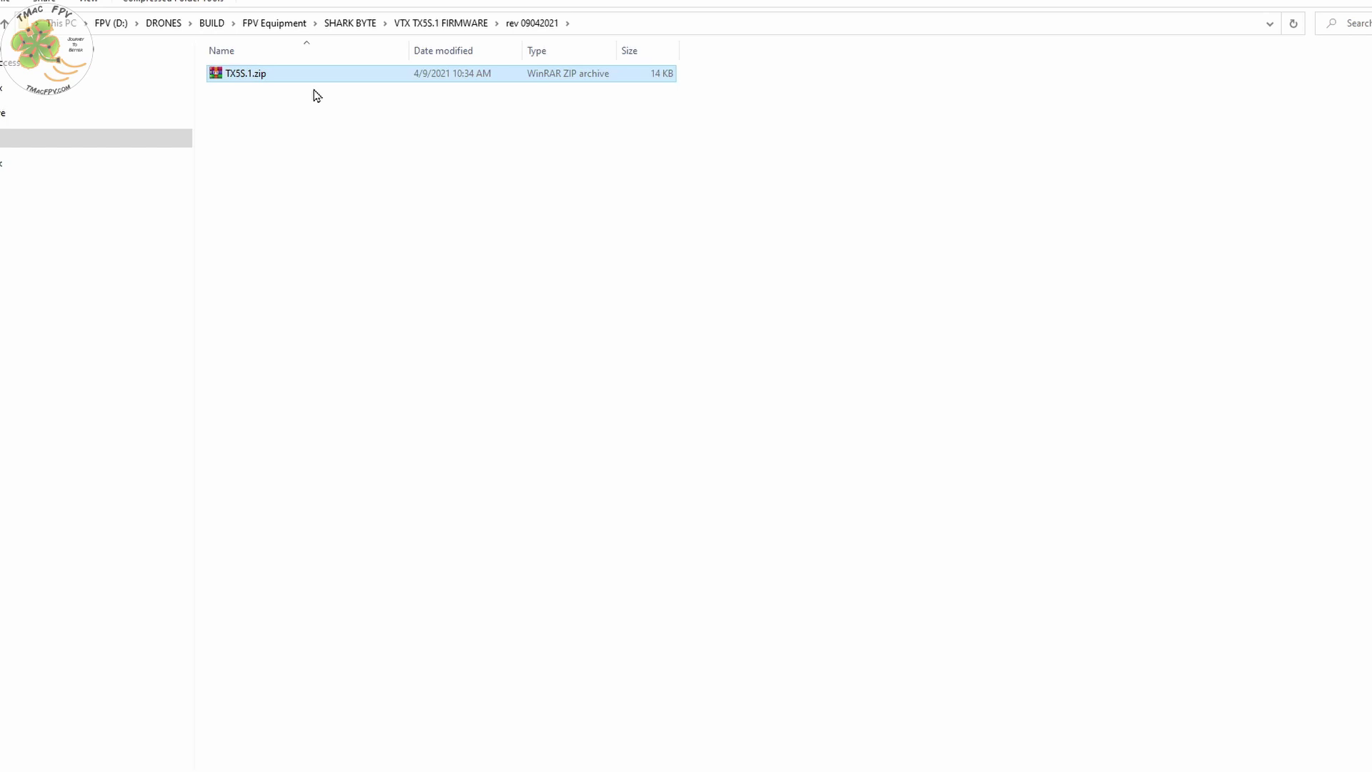
# Step: Extract TX5S.1.zip there and select the resulting HDZERO_TX.bin
pyautogui.rightClick(315, 78)
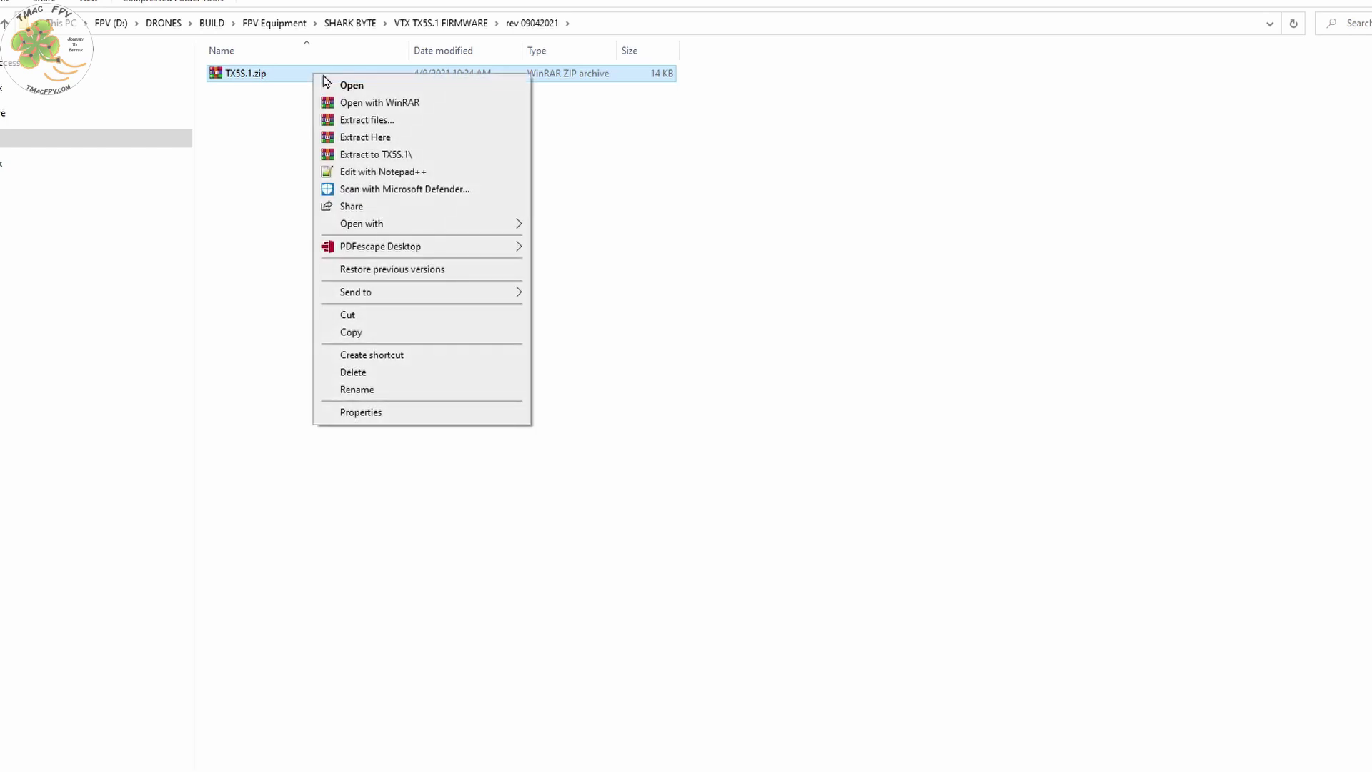
pyautogui.click(368, 137)
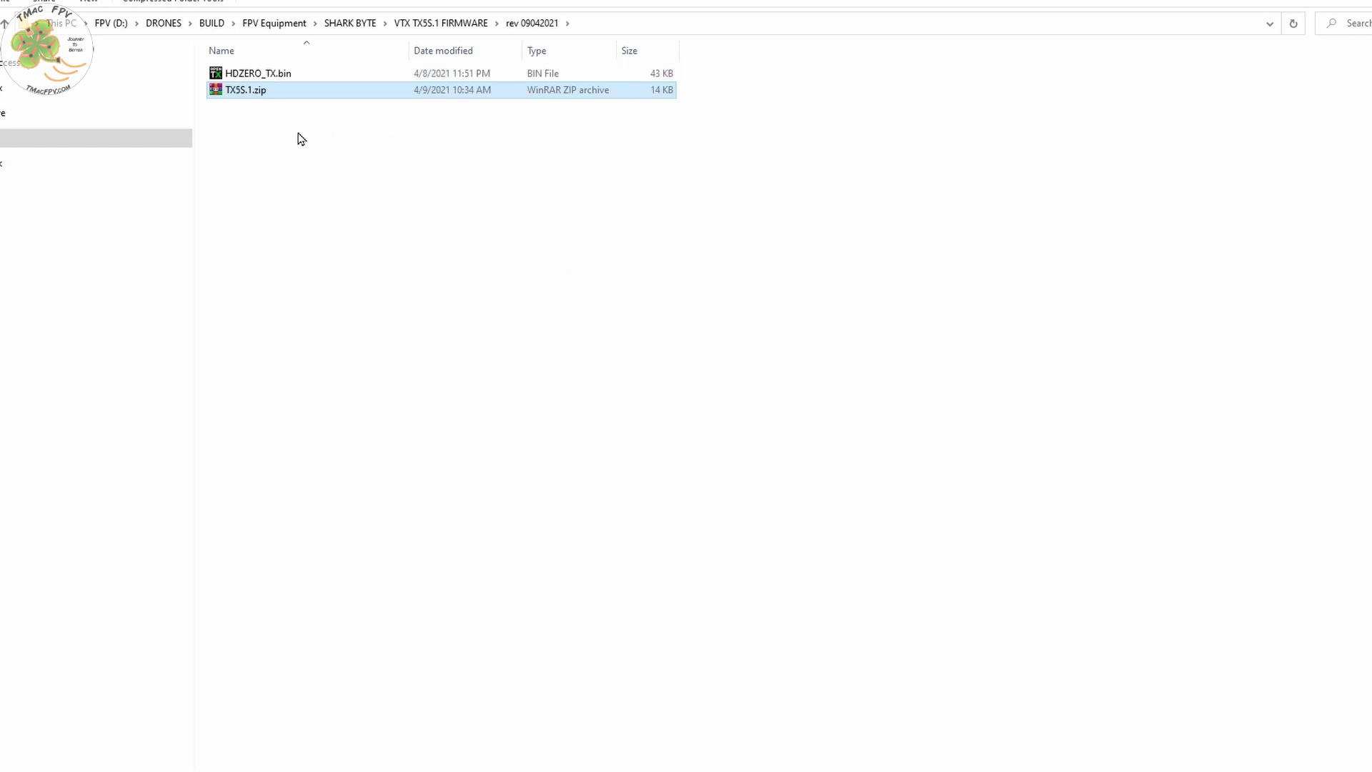
pyautogui.click(290, 80)
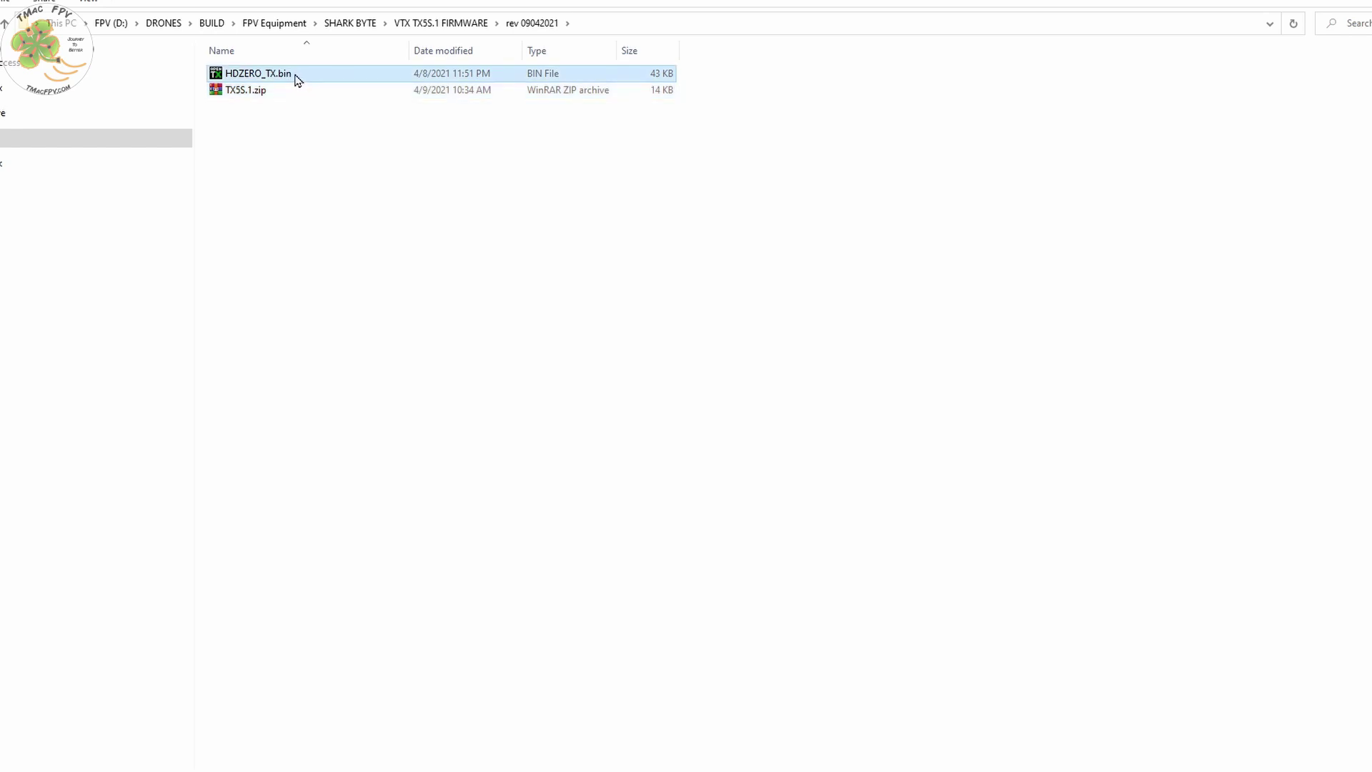
# Step: Open the saved Shark Byte user manual PDF from SHARK BYTE's USER MANUAL folder
pyautogui.hotkey('alt', 'Up')
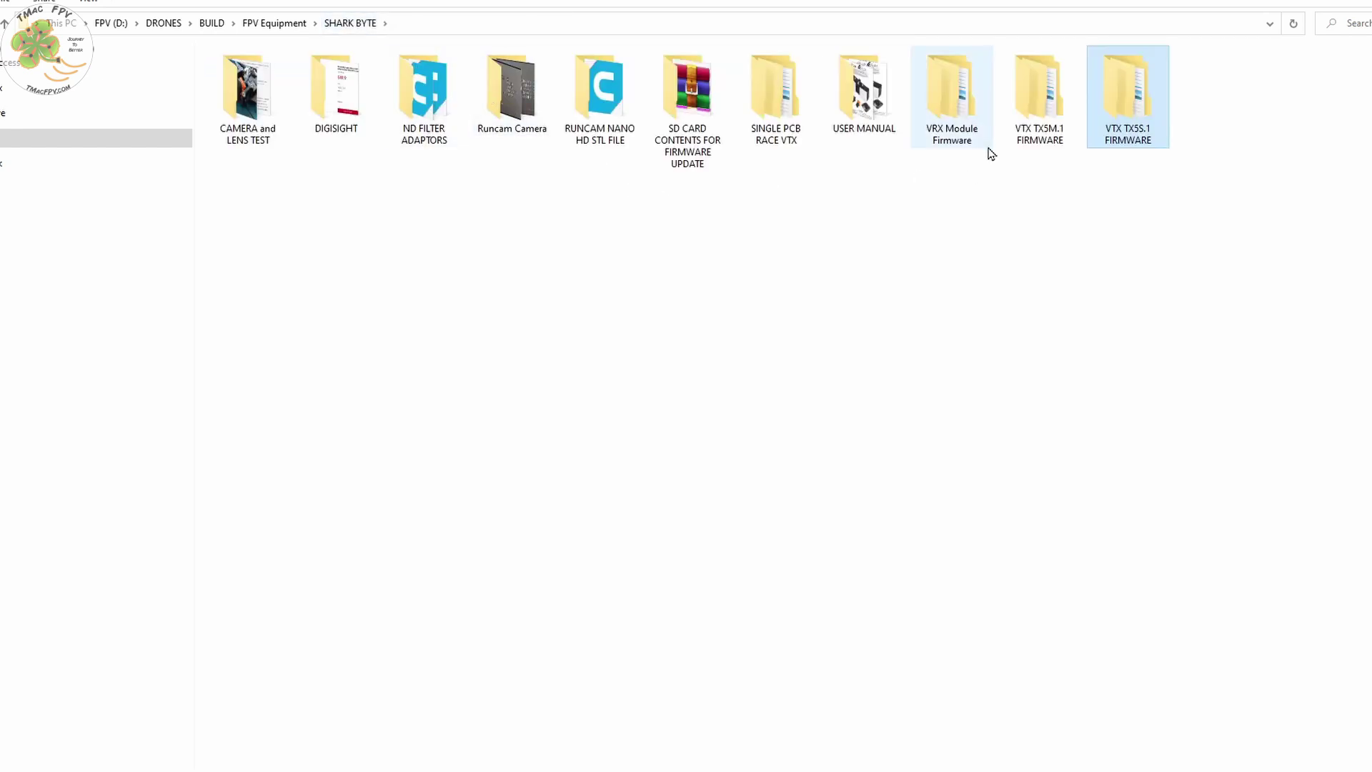
pyautogui.doubleClick(866, 126)
pyautogui.doubleClick(315, 75)
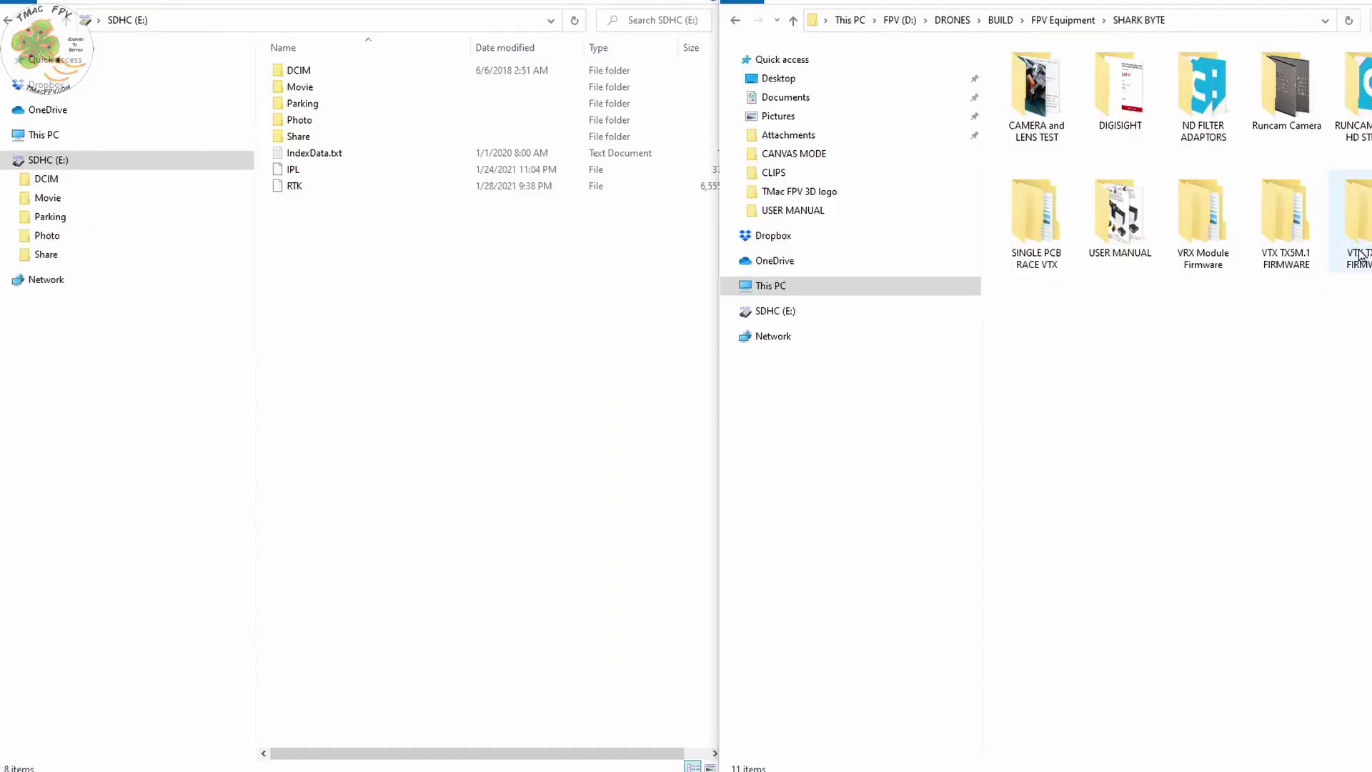
# Step: Copy HDZERO_TX.bin from the VTX TX5S.1 FIRMWARE rev 09042021 folder
pyautogui.doubleClick(1354, 261)
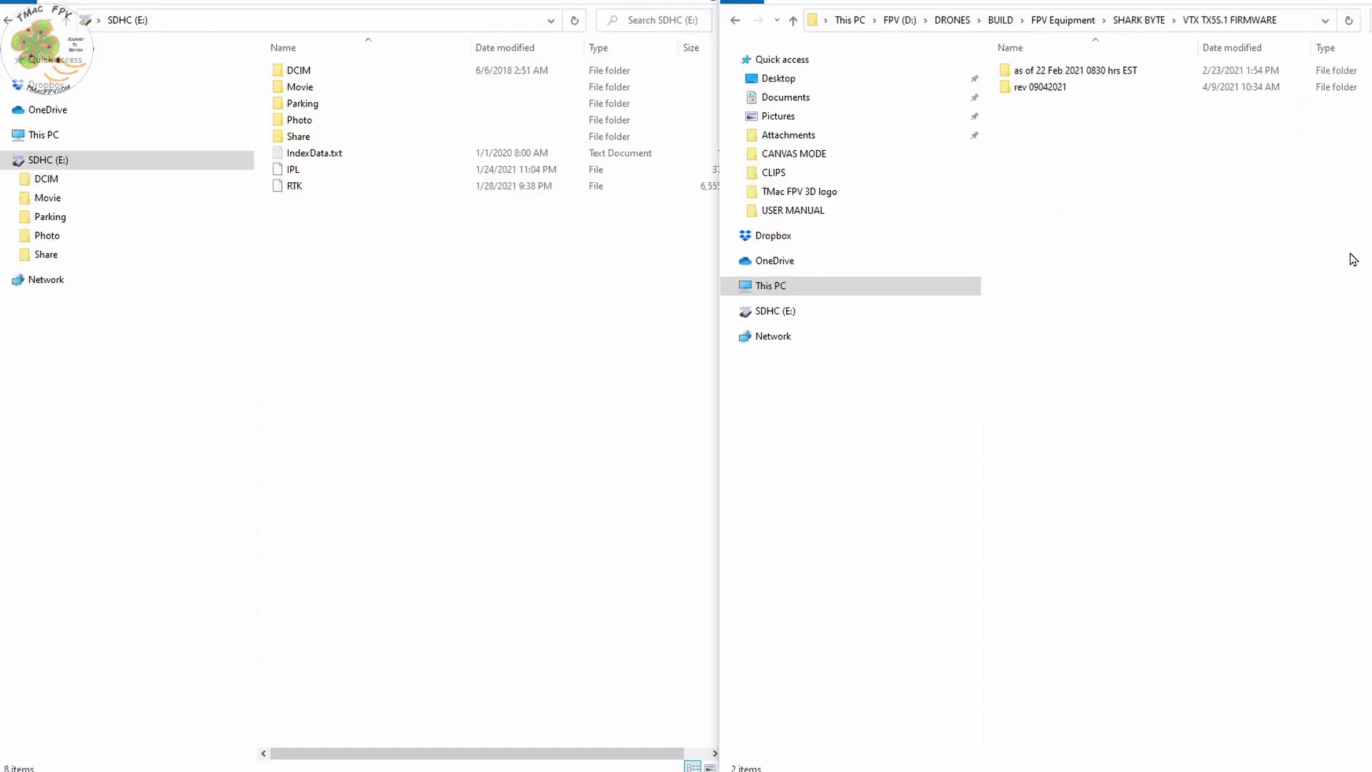
pyautogui.doubleClick(1007, 88)
pyautogui.click(1014, 75)
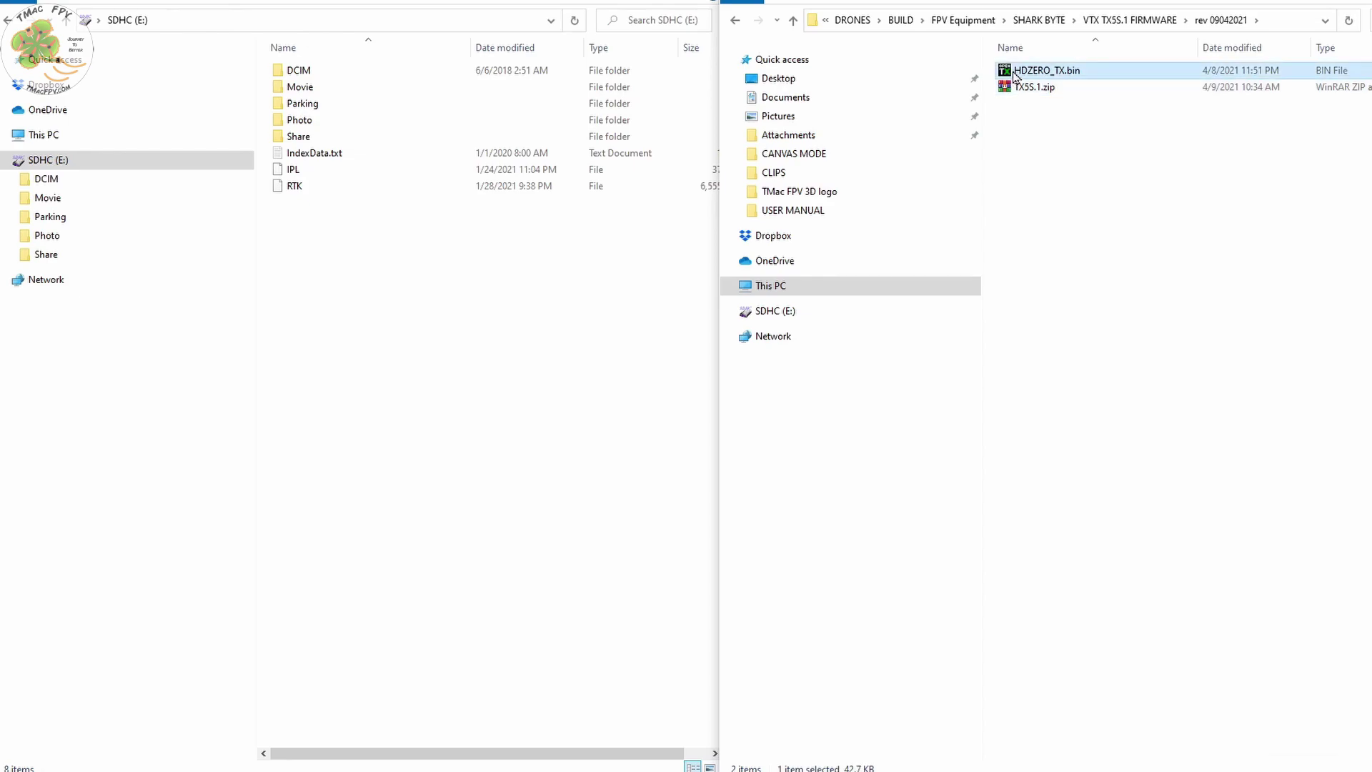
pyautogui.rightClick(1058, 75)
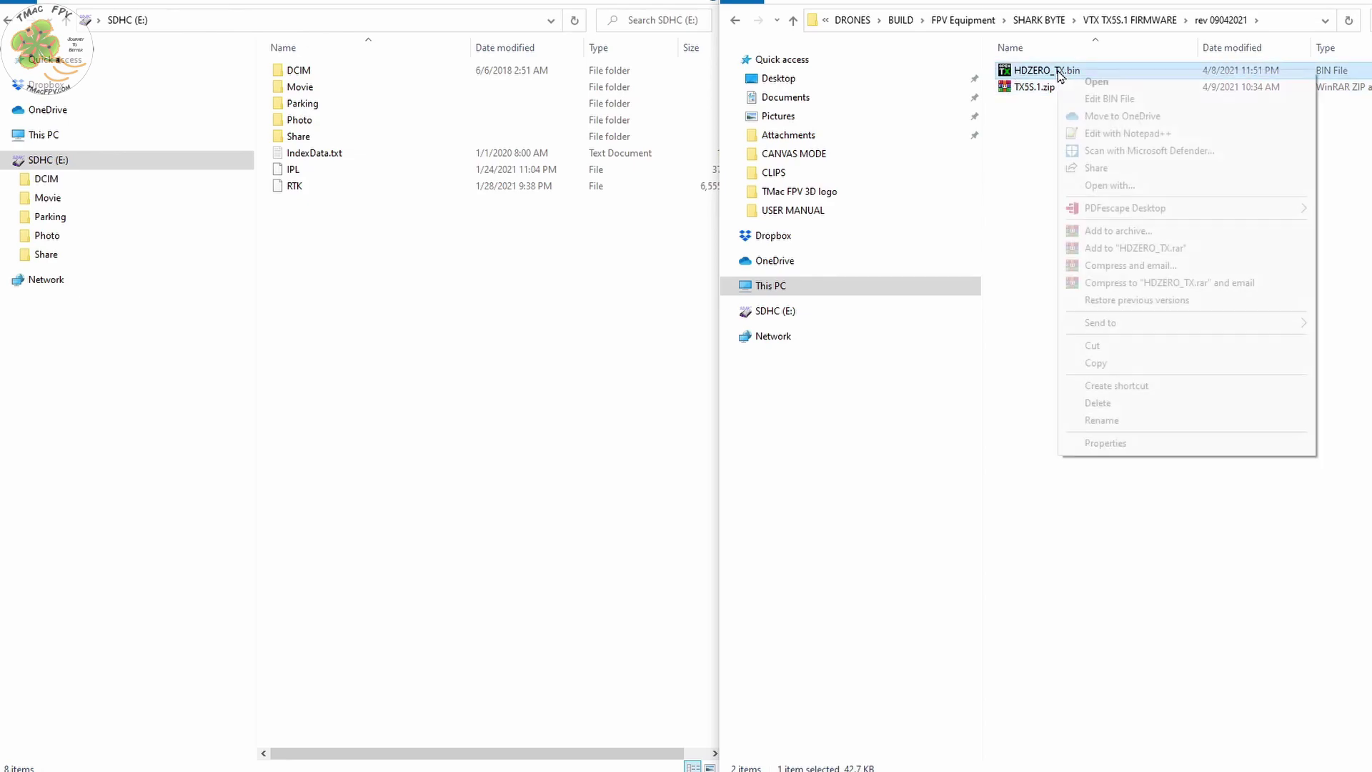
pyautogui.click(1098, 365)
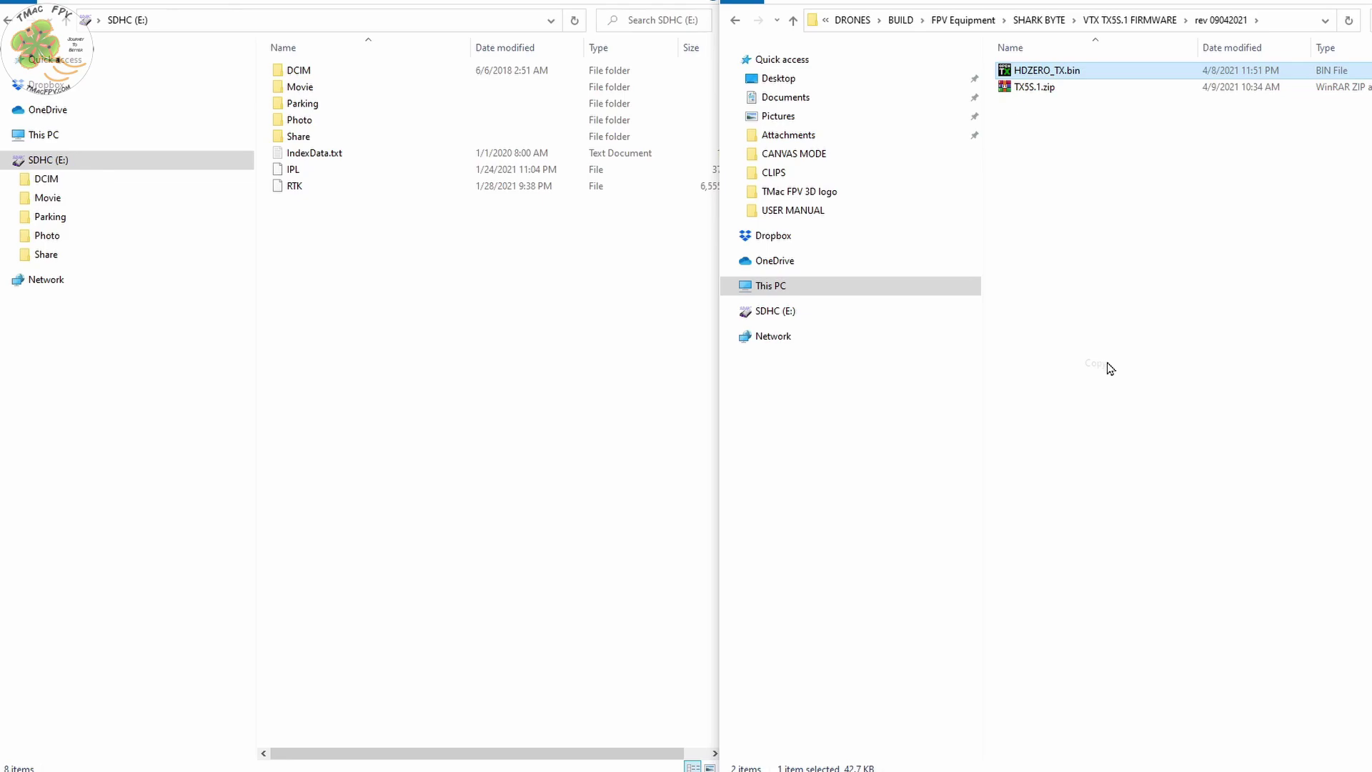
# Step: Paste HDZERO_TX.bin onto the SDHC (E:) card
pyautogui.click(41, 163)
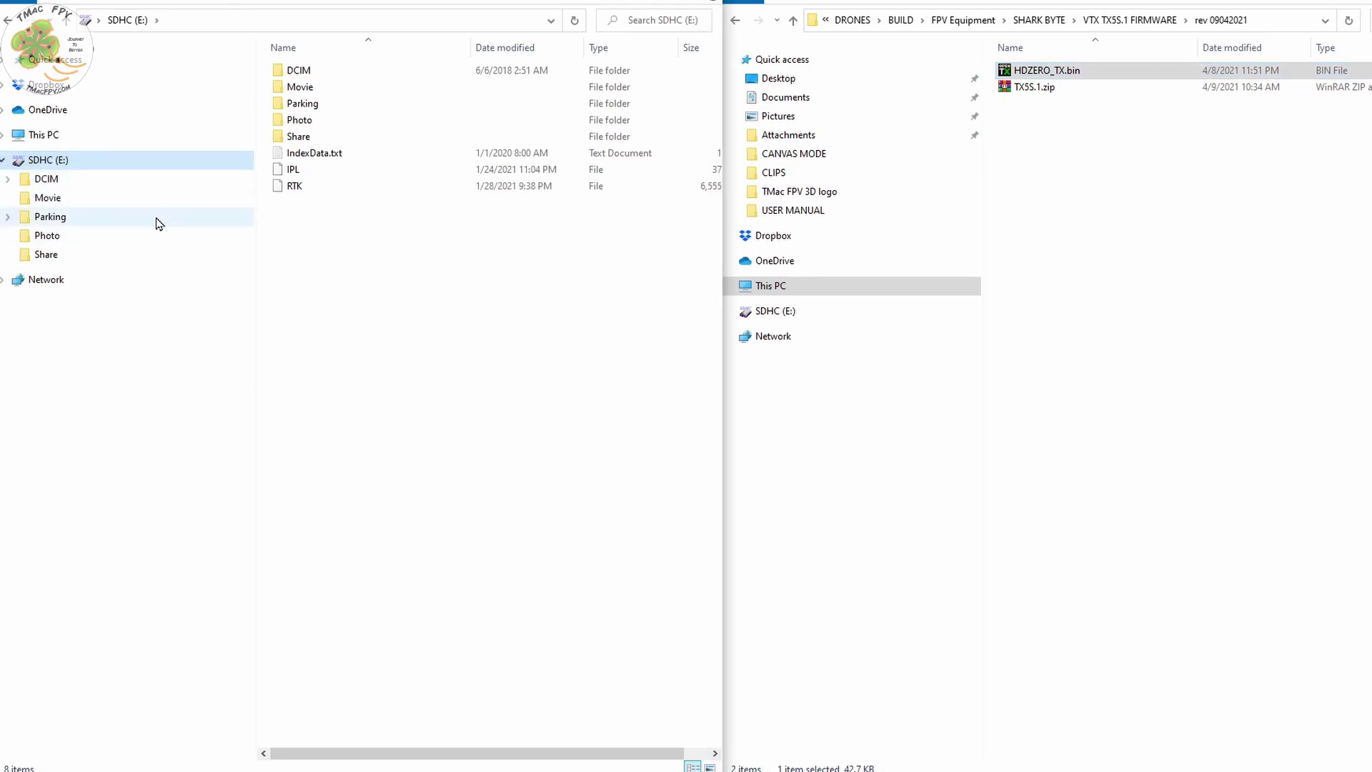
pyautogui.rightClick(348, 259)
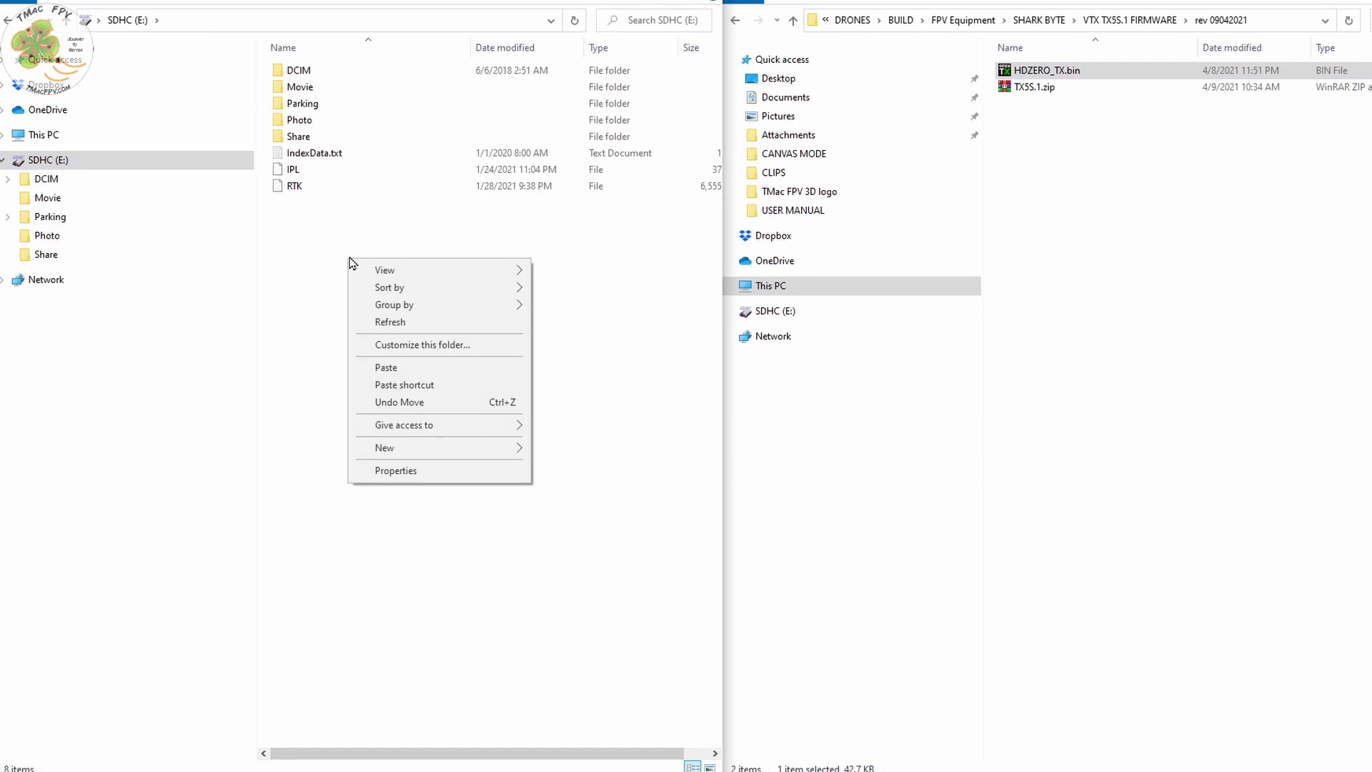
pyautogui.click(390, 368)
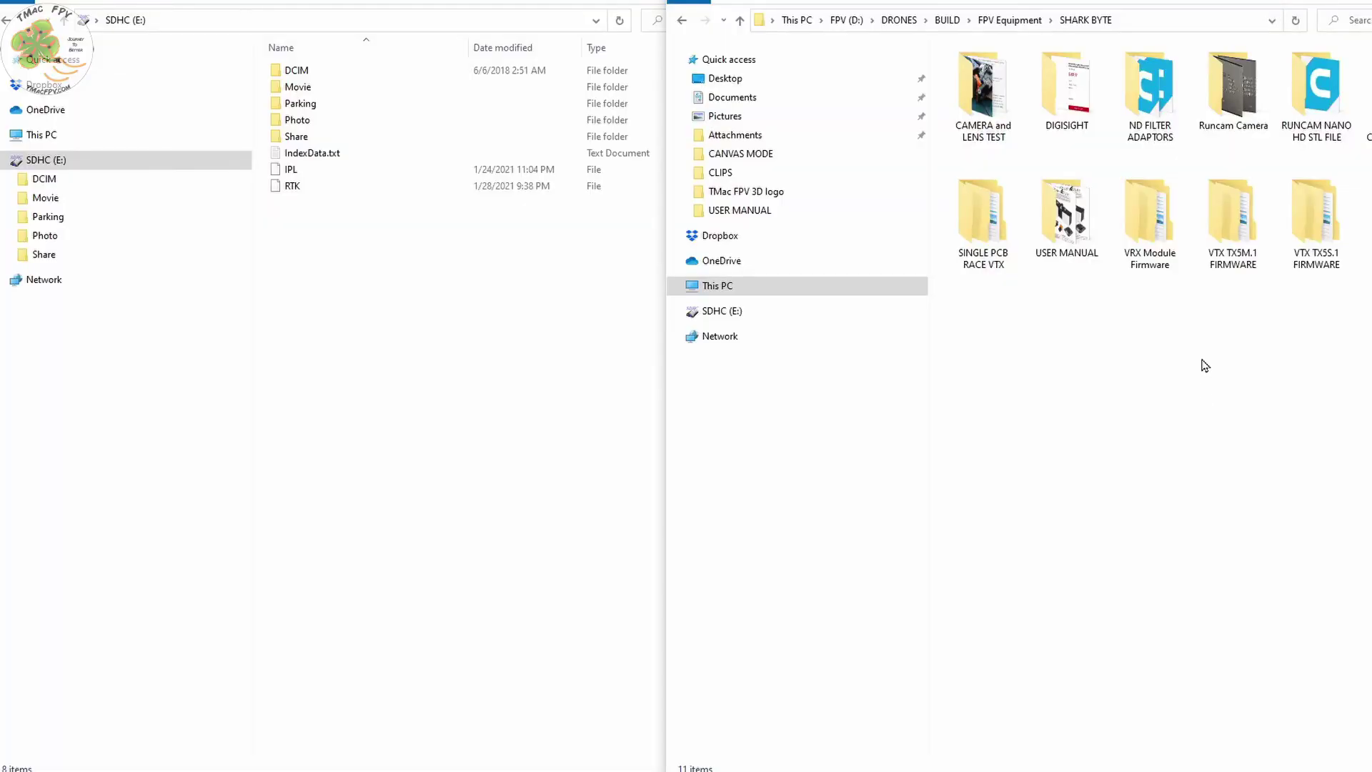
# Step: Select HDZERO_RX.bin, HDZERO_VA.bin, IPL, RTK and Shark_Byte.bin in VRX rev 09042021
pyautogui.doubleClick(1165, 259)
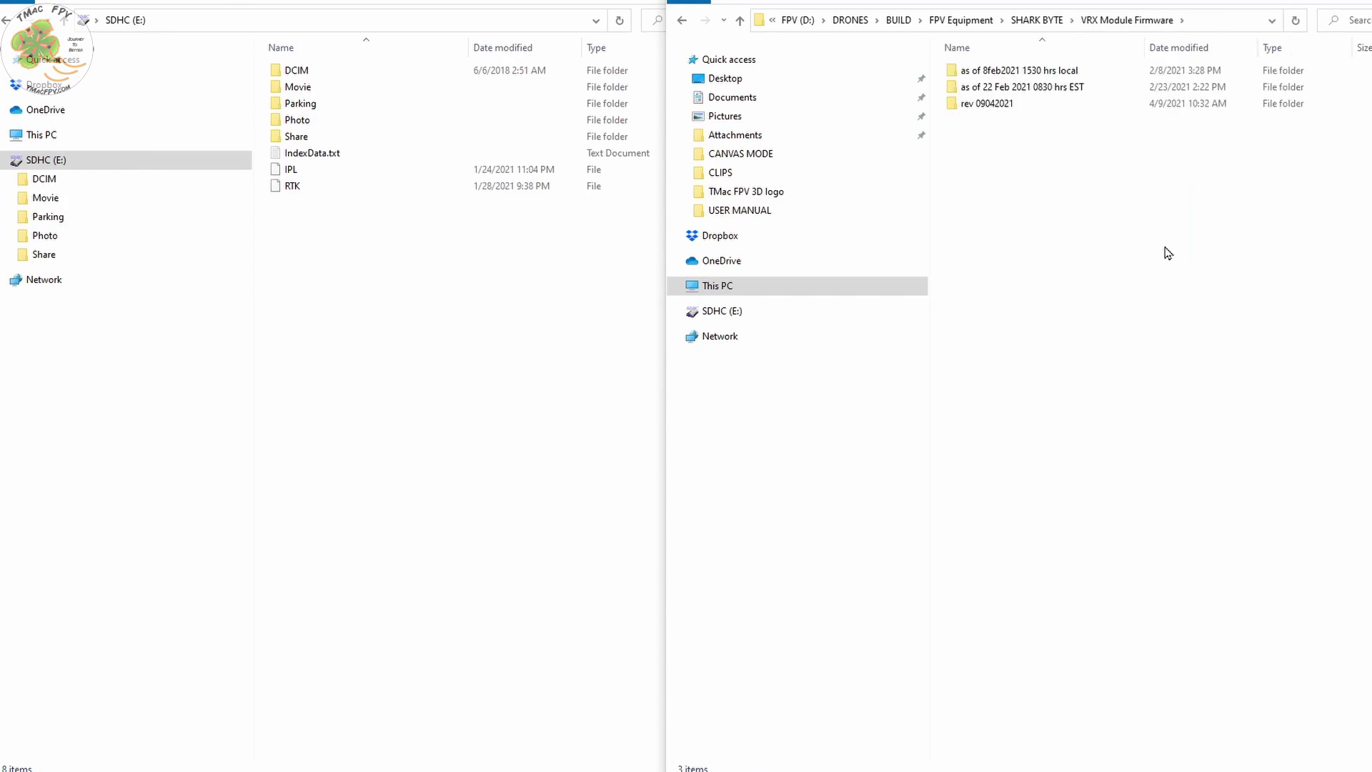
pyautogui.doubleClick(1019, 104)
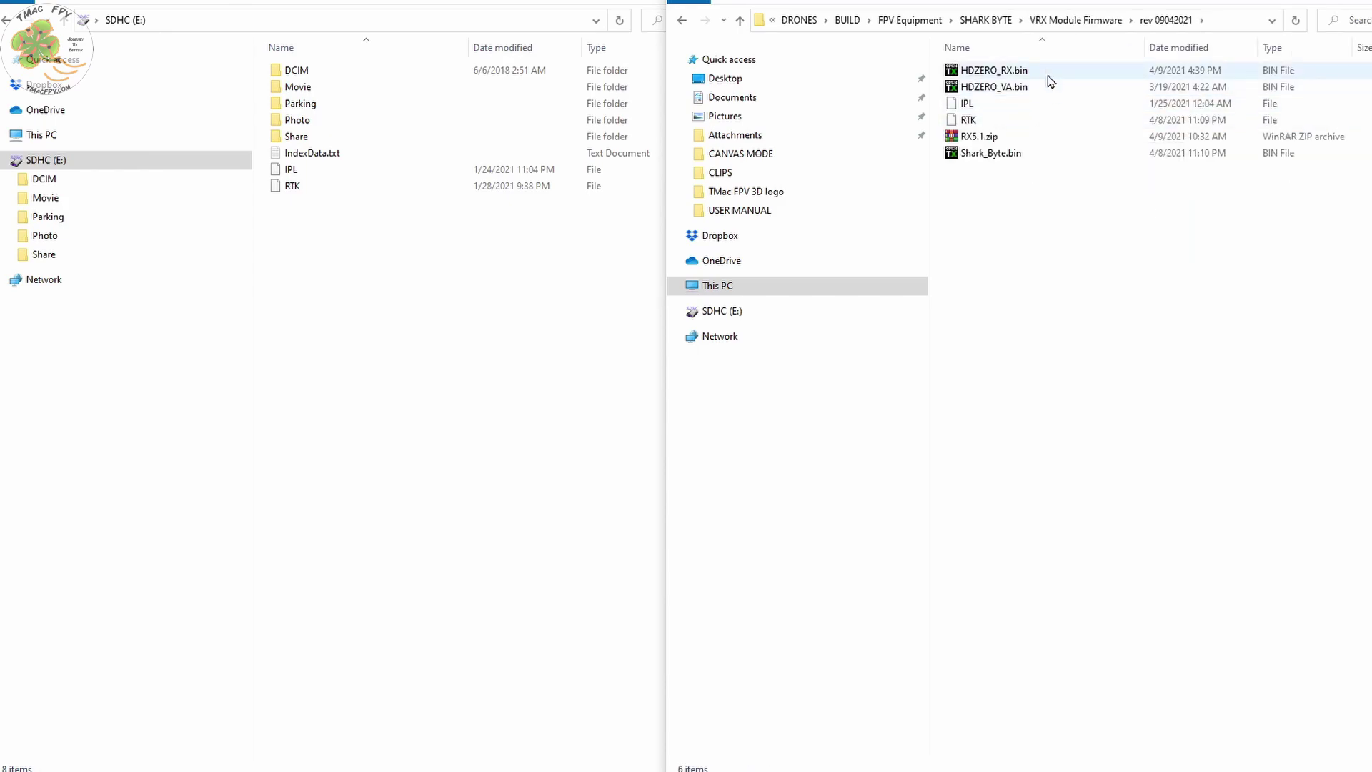
pyautogui.click(1047, 77)
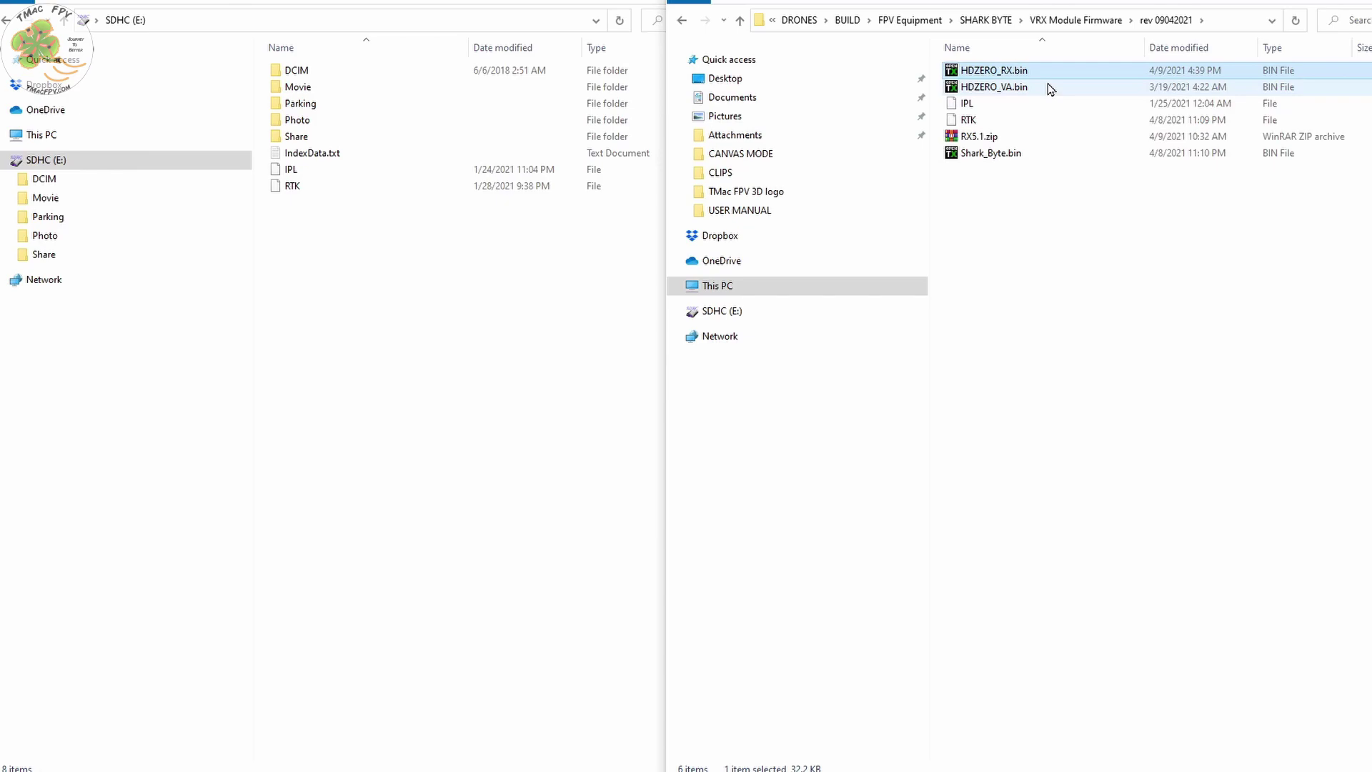
pyautogui.keyDown('ctrl'); pyautogui.click(1049, 89); pyautogui.keyUp('ctrl')
pyautogui.keyDown('ctrl'); pyautogui.click(1038, 104); pyautogui.keyUp('ctrl')
pyautogui.keyDown('ctrl'); pyautogui.click(1036, 120); pyautogui.keyUp('ctrl')
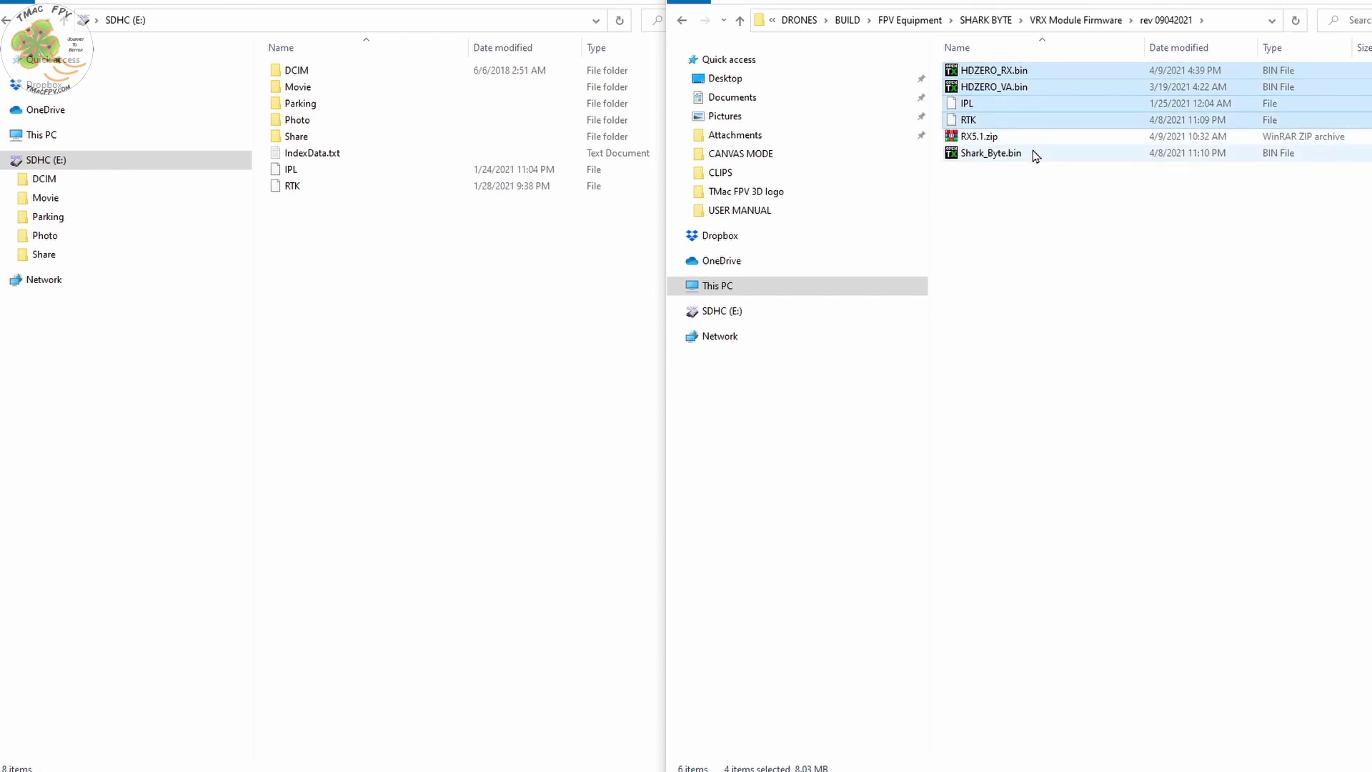
pyautogui.keyDown('ctrl'); pyautogui.click(1034, 156); pyautogui.keyUp('ctrl')
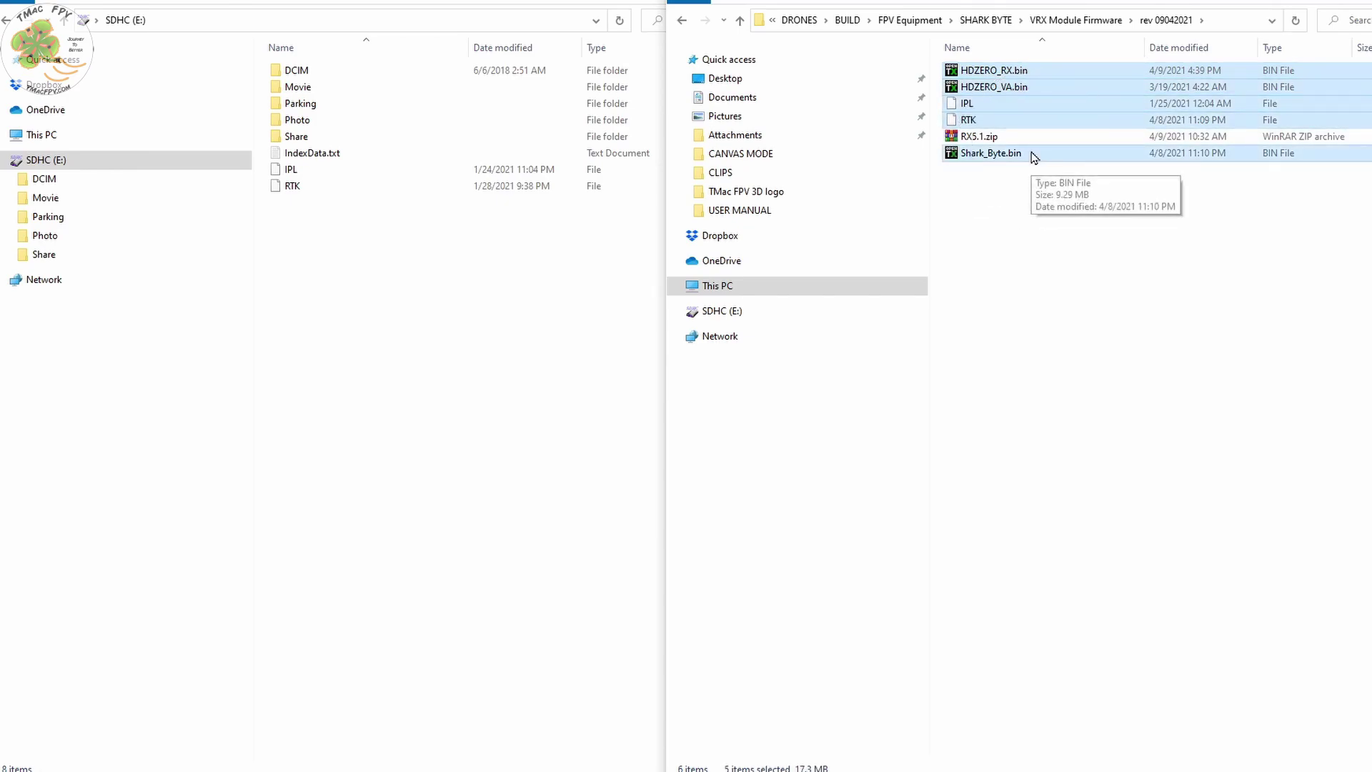
# Step: Copy the five firmware files and bring up paste options in the SDHC (E:) window
pyautogui.rightClick(1033, 156)
pyautogui.click(1079, 410)
pyautogui.click(300, 294)
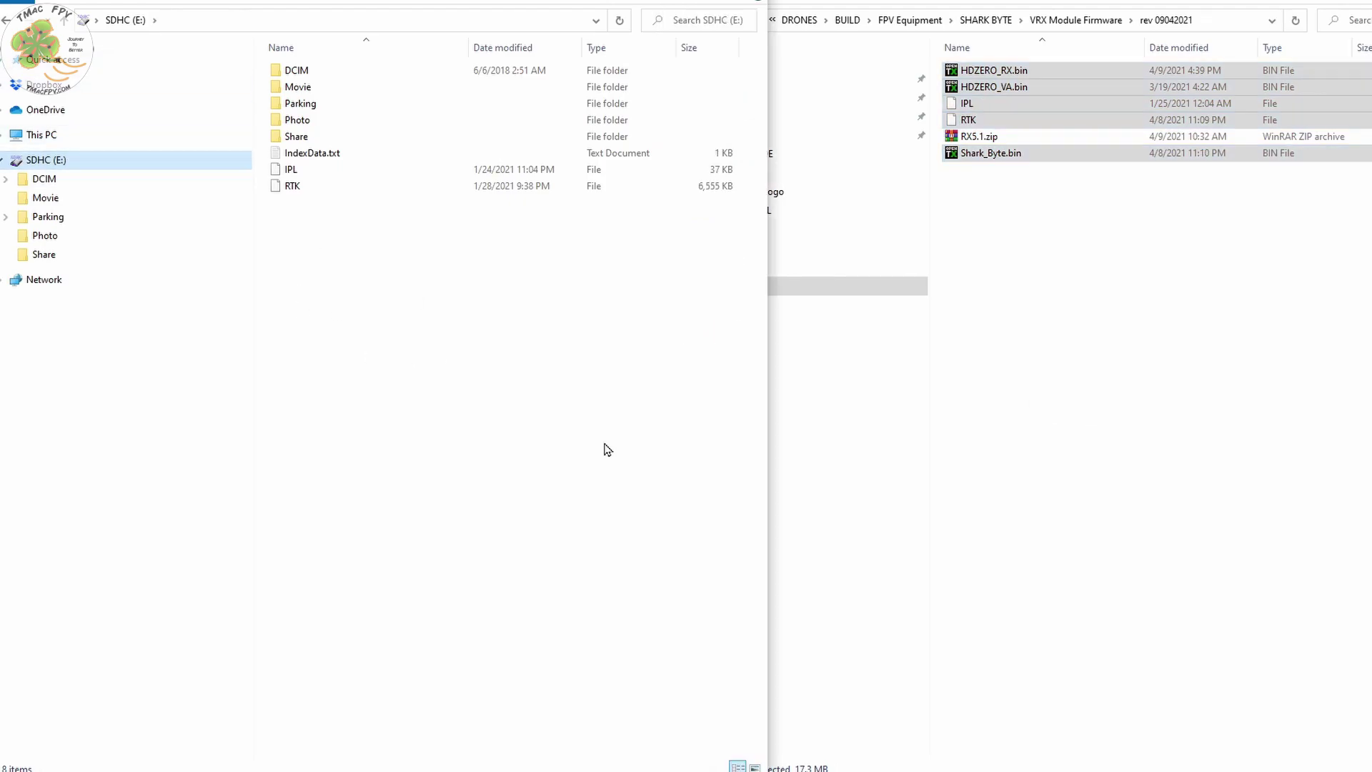
pyautogui.rightClick(358, 285)
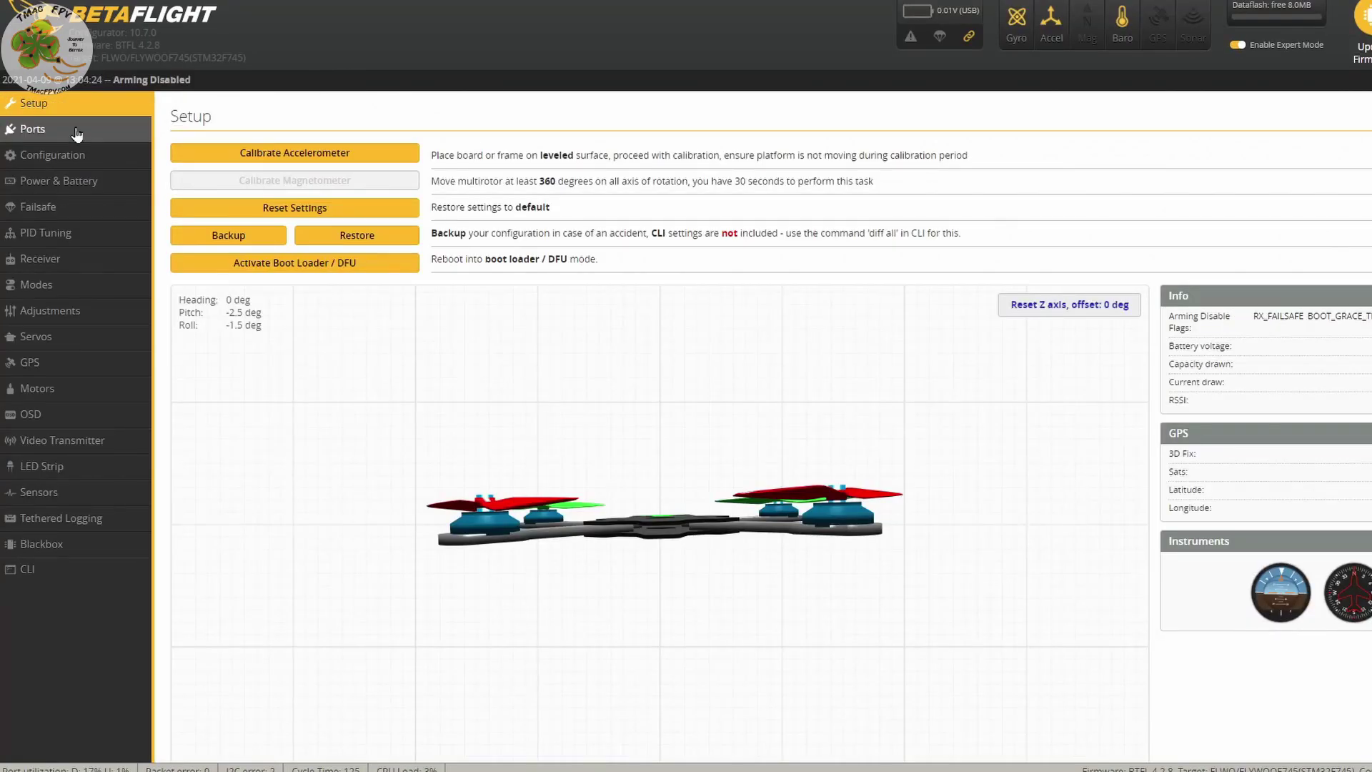
# Step: Check the UART settings on the Ports page, then return to the PDF manual
pyautogui.click(76, 133)
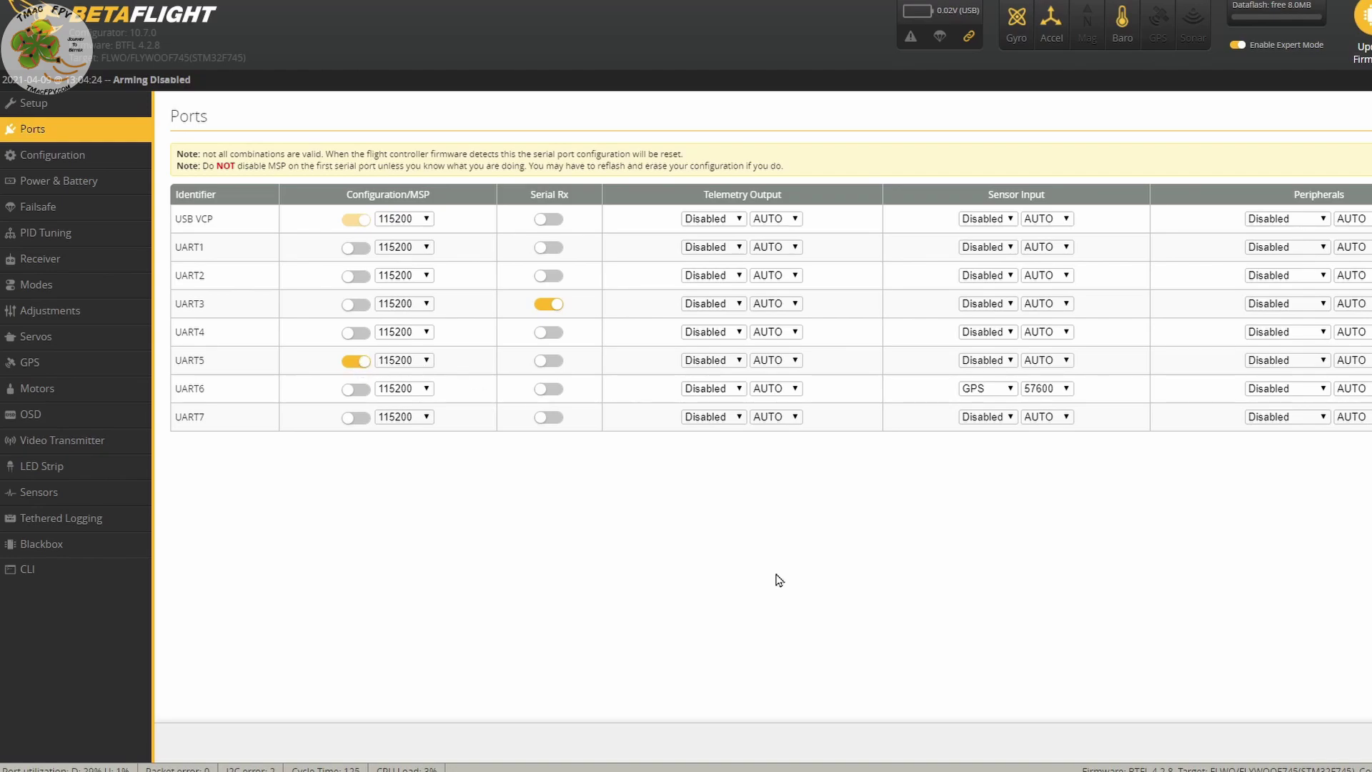
pyautogui.hotkey('alt', 'Tab')
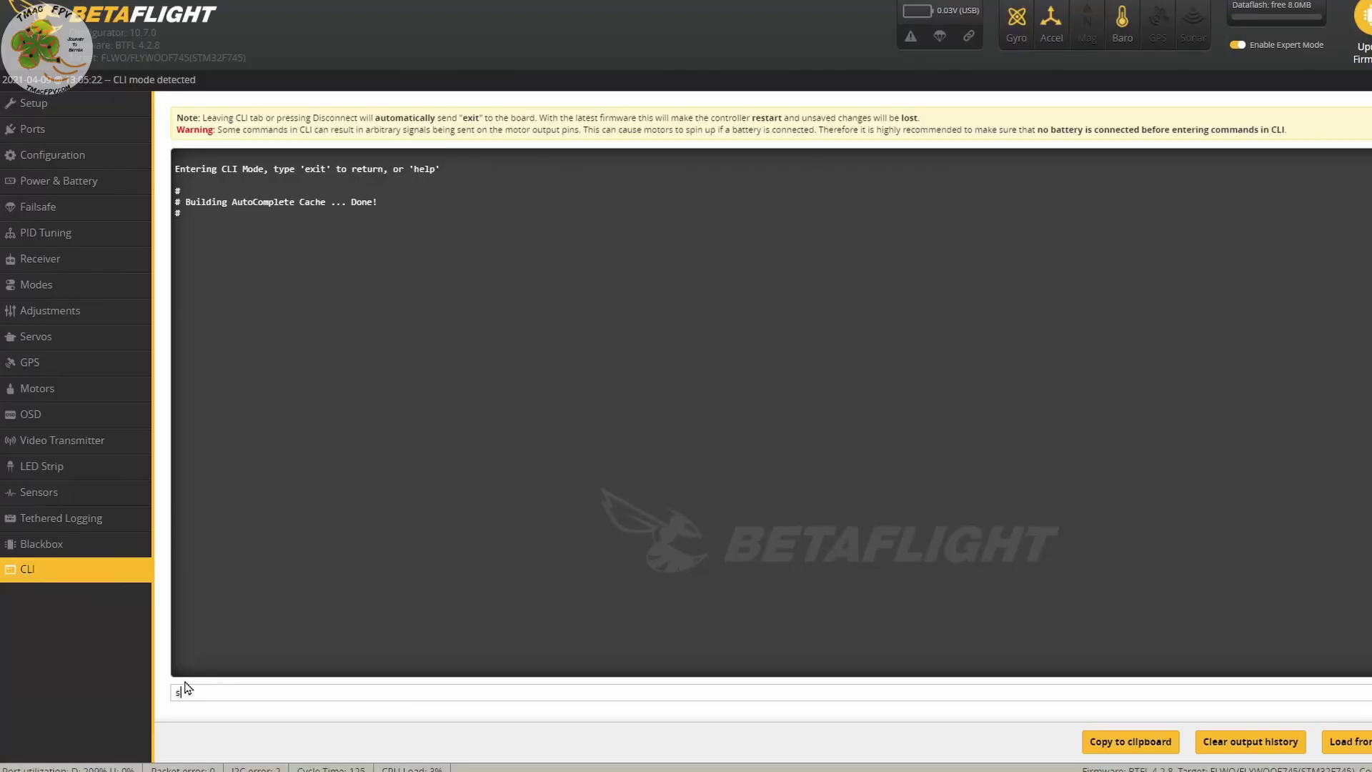
# Step: Run 'set osd_displayport_device = MSP' in the CLI and check its confirmation
pyautogui.write('et osd_')
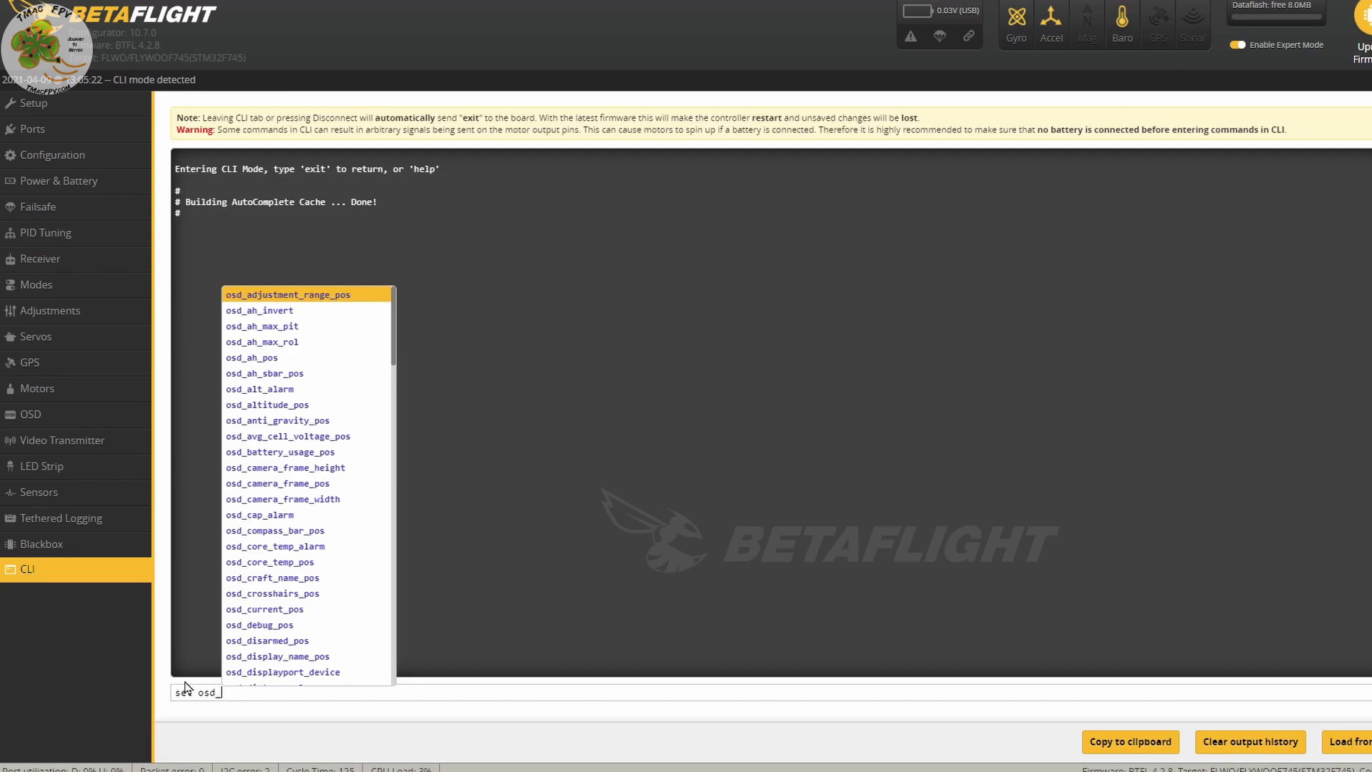
pyautogui.write('displayport')
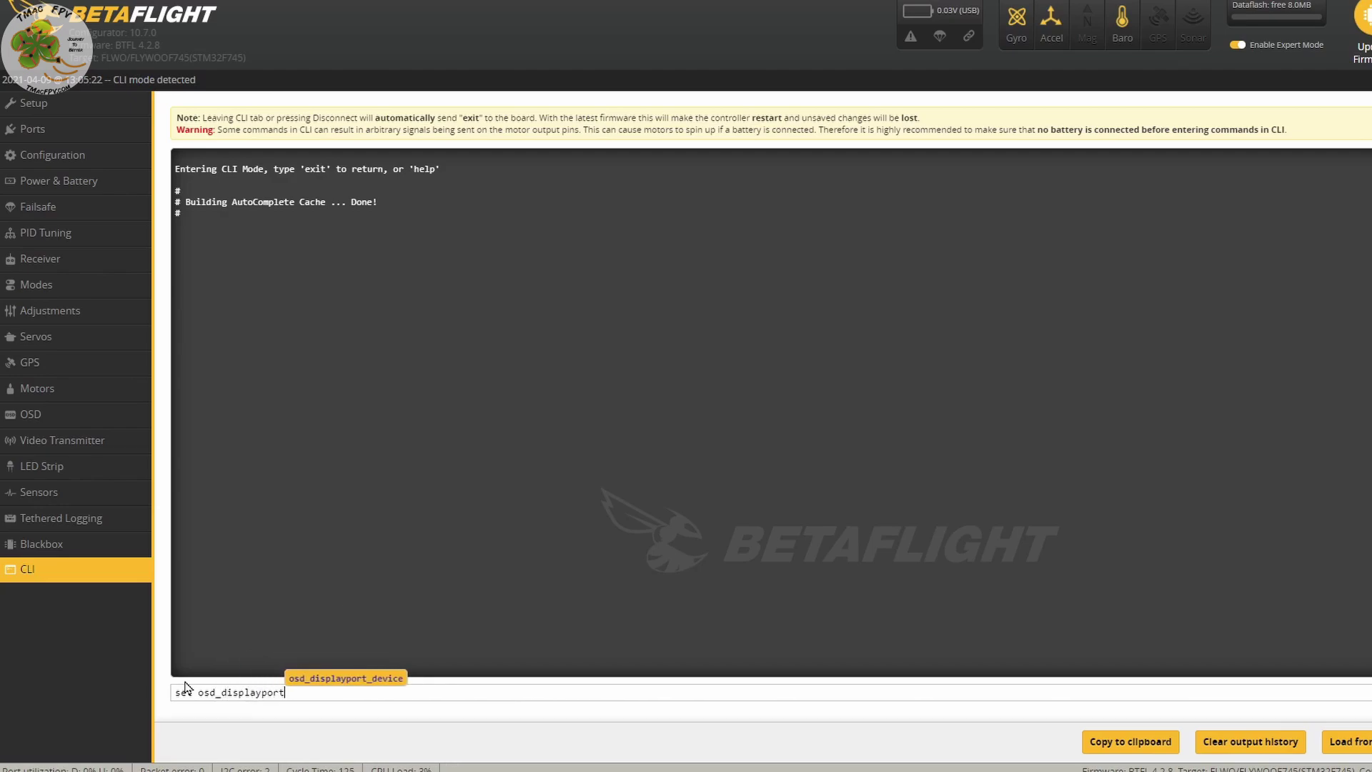
pyautogui.press('Tab')
pyautogui.write('= ')
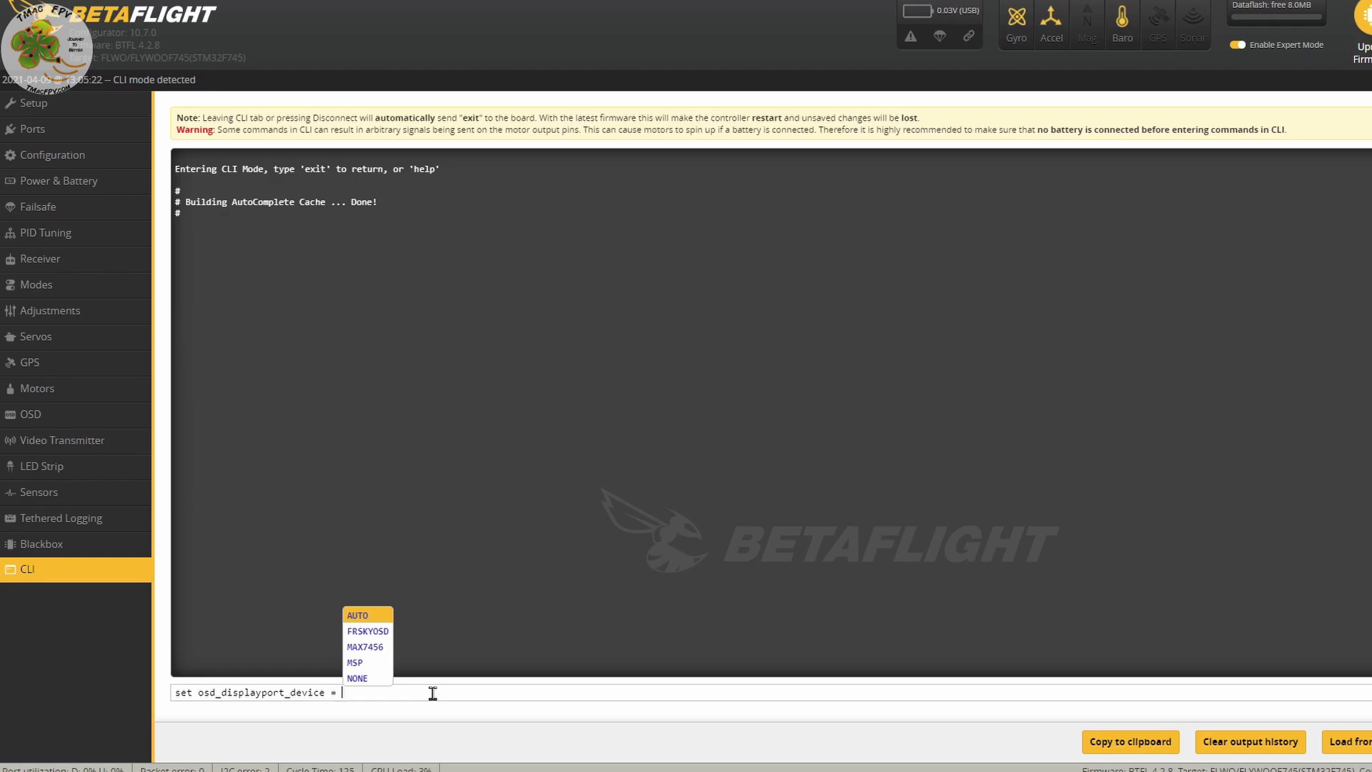
pyautogui.write('MSP')
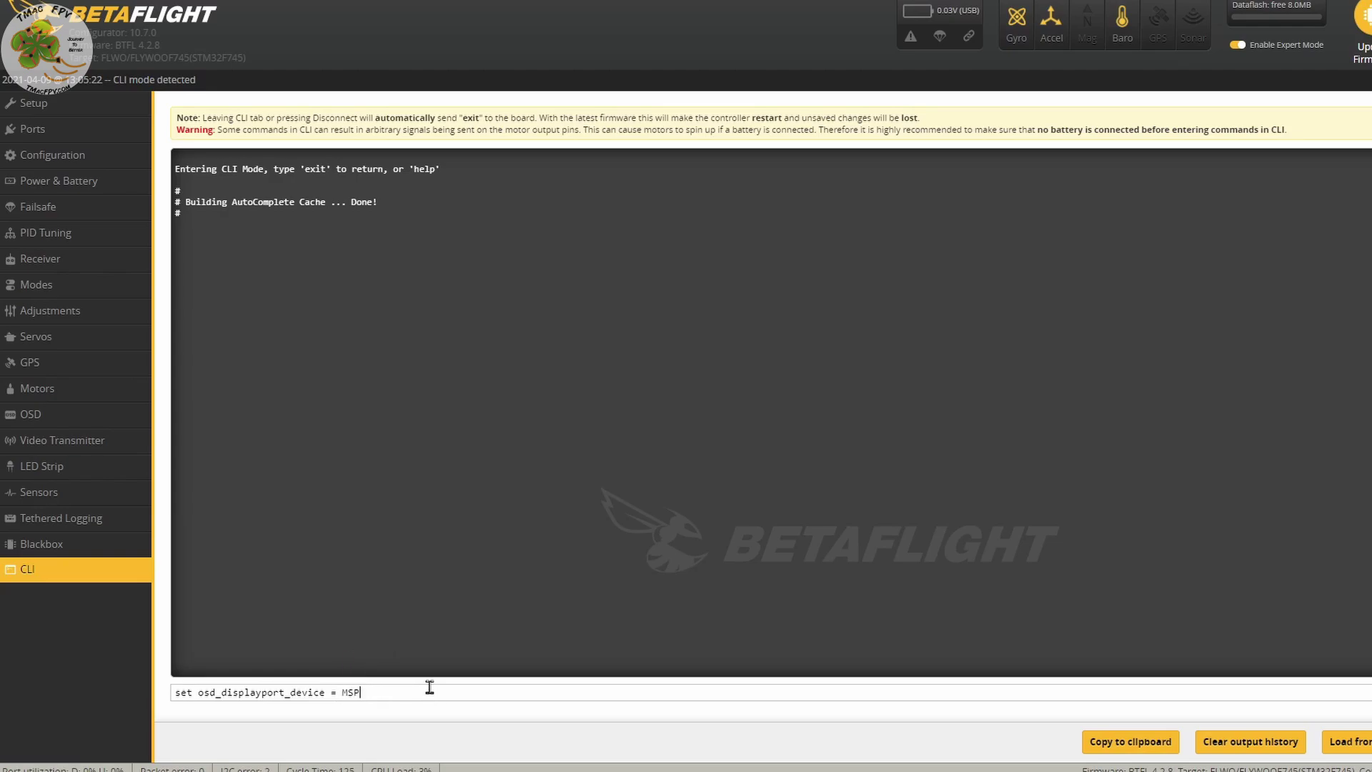
pyautogui.press('Return')
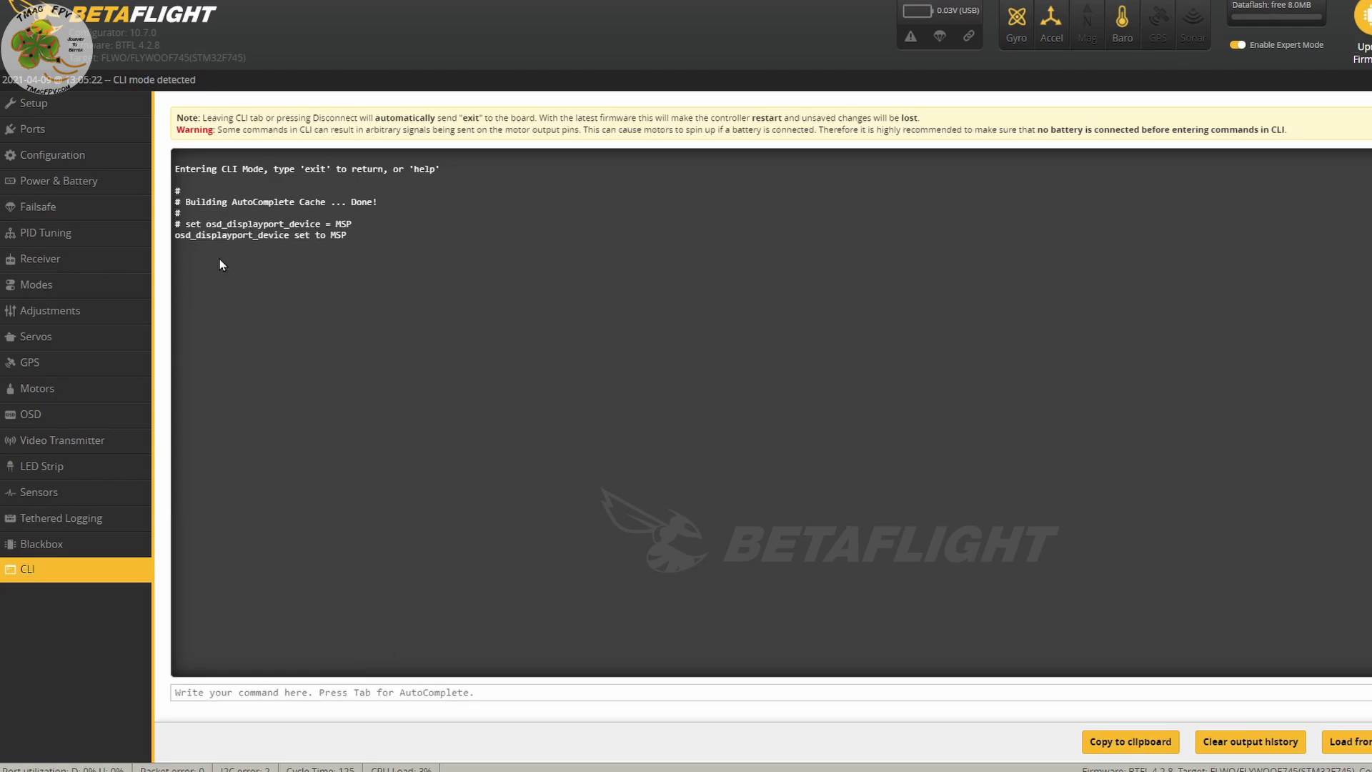
pyautogui.moveTo(348, 235); pyautogui.dragTo(188, 239)
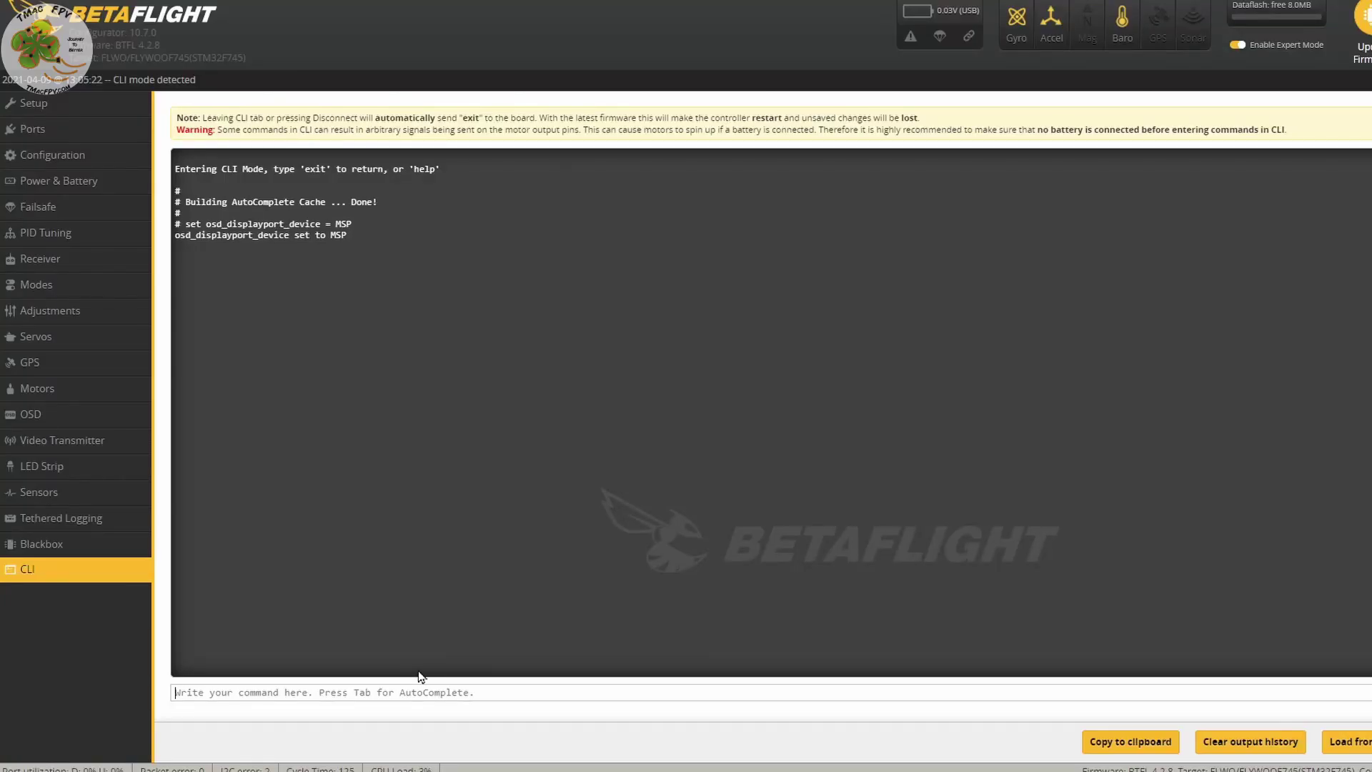
# Step: Run 'set displayport_msp_serial = 4' in the CLI, then enter 'save' without running it
pyautogui.write('set d')
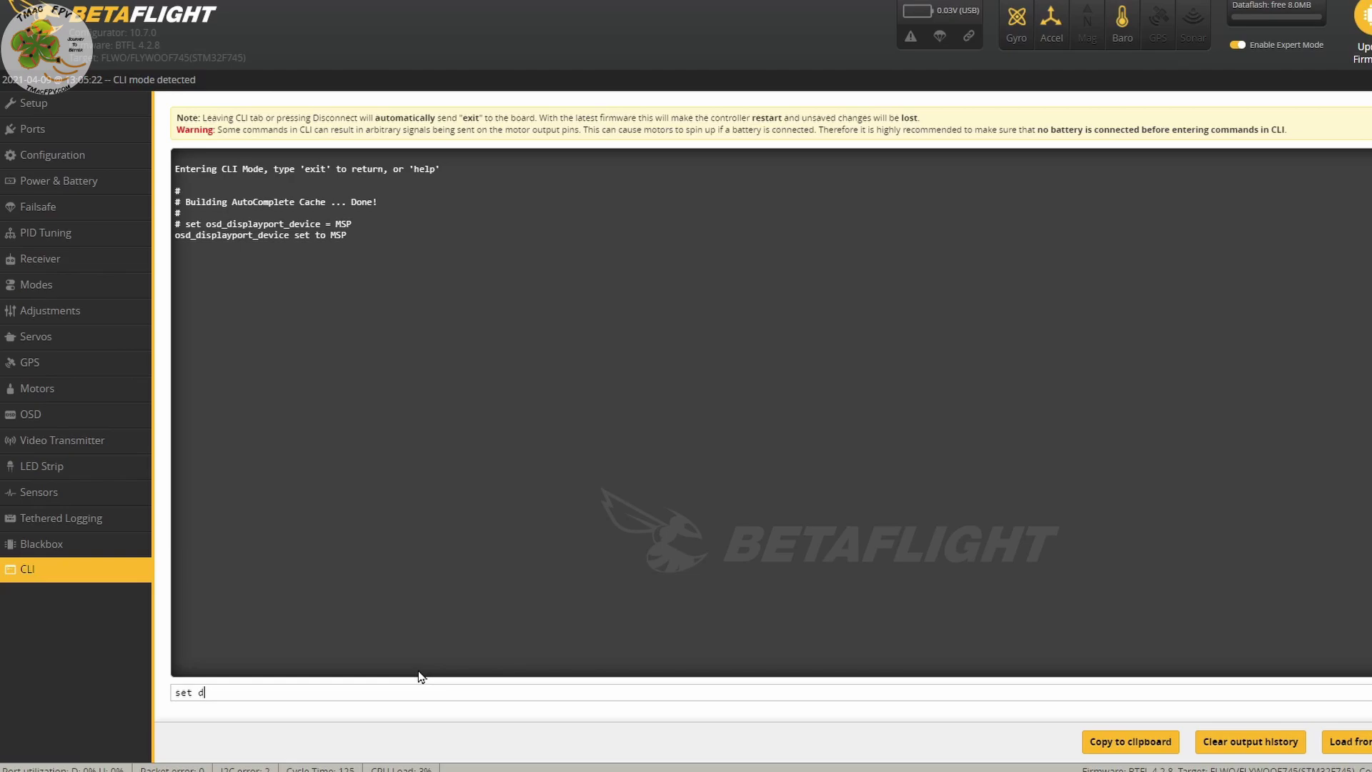
pyautogui.write('isplay')
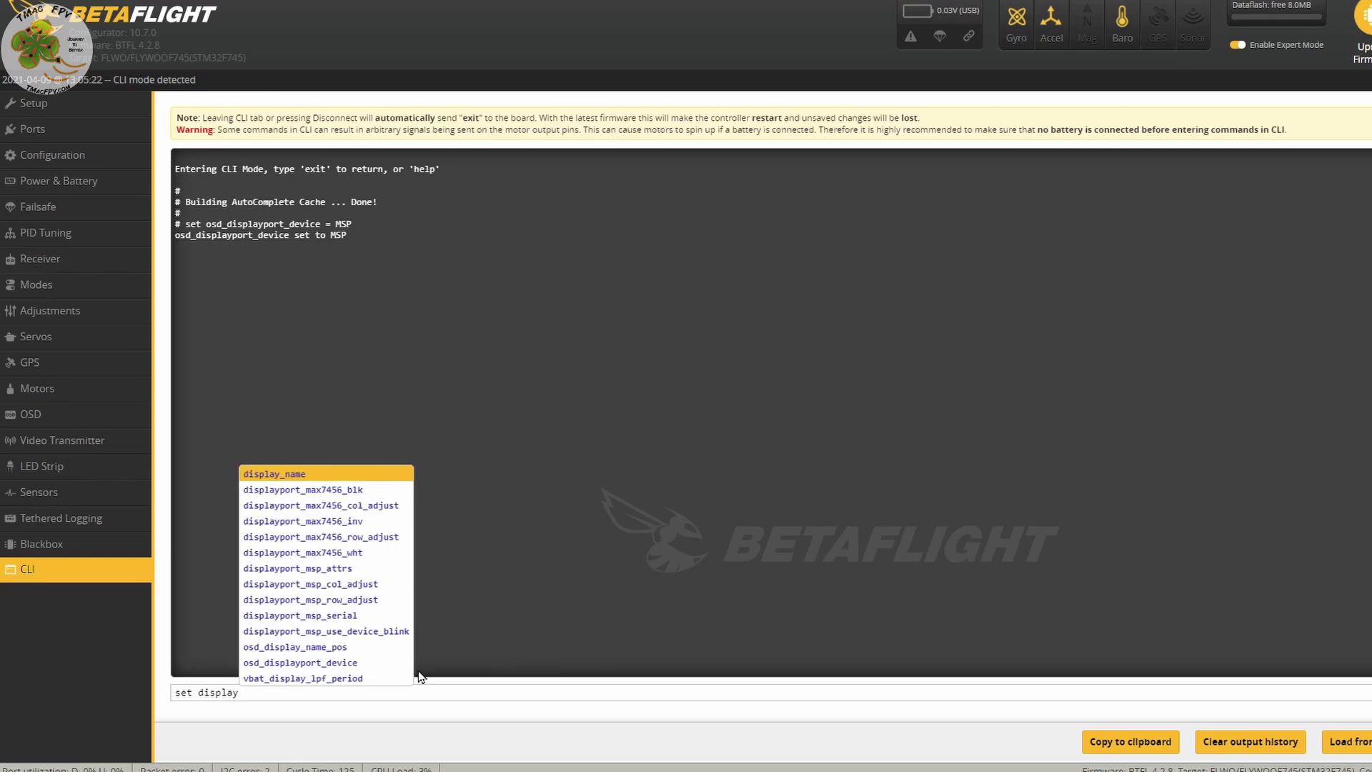
pyautogui.write('port_')
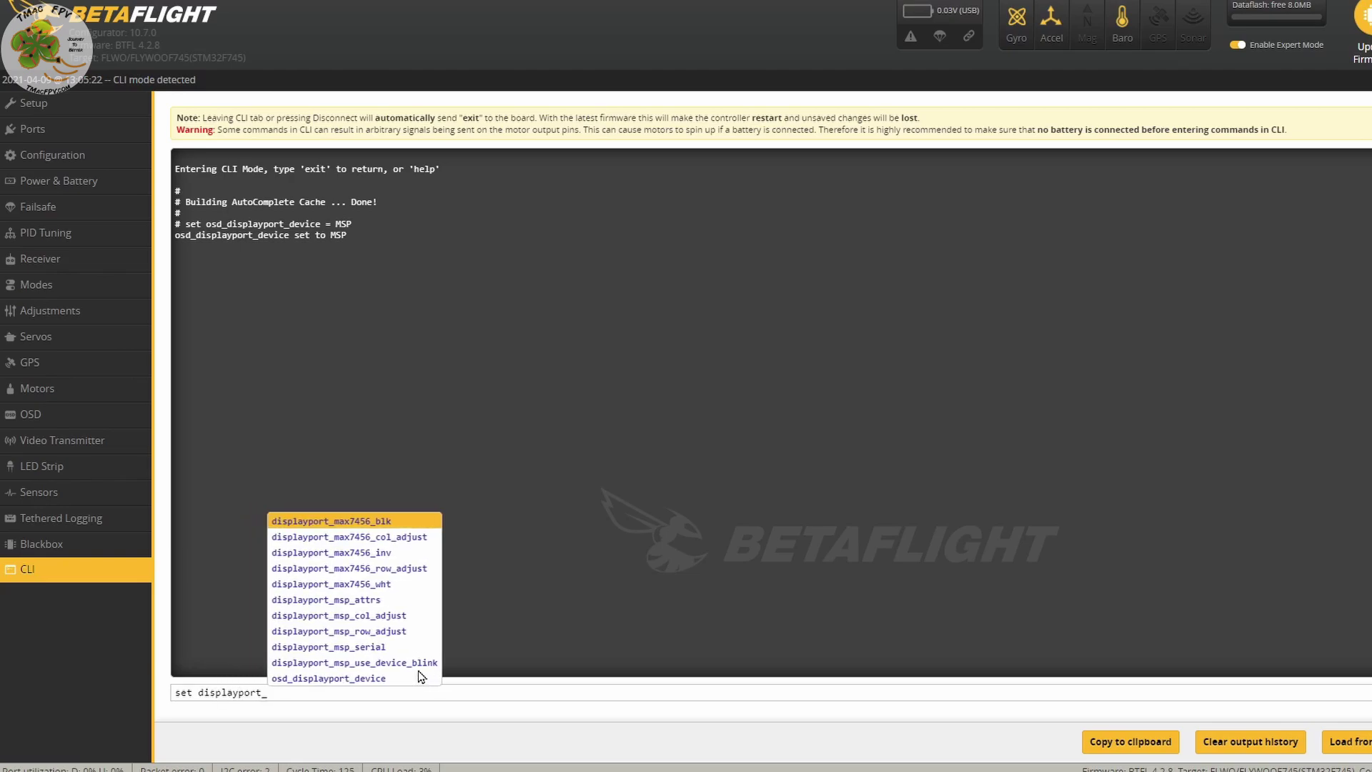
pyautogui.click(403, 649)
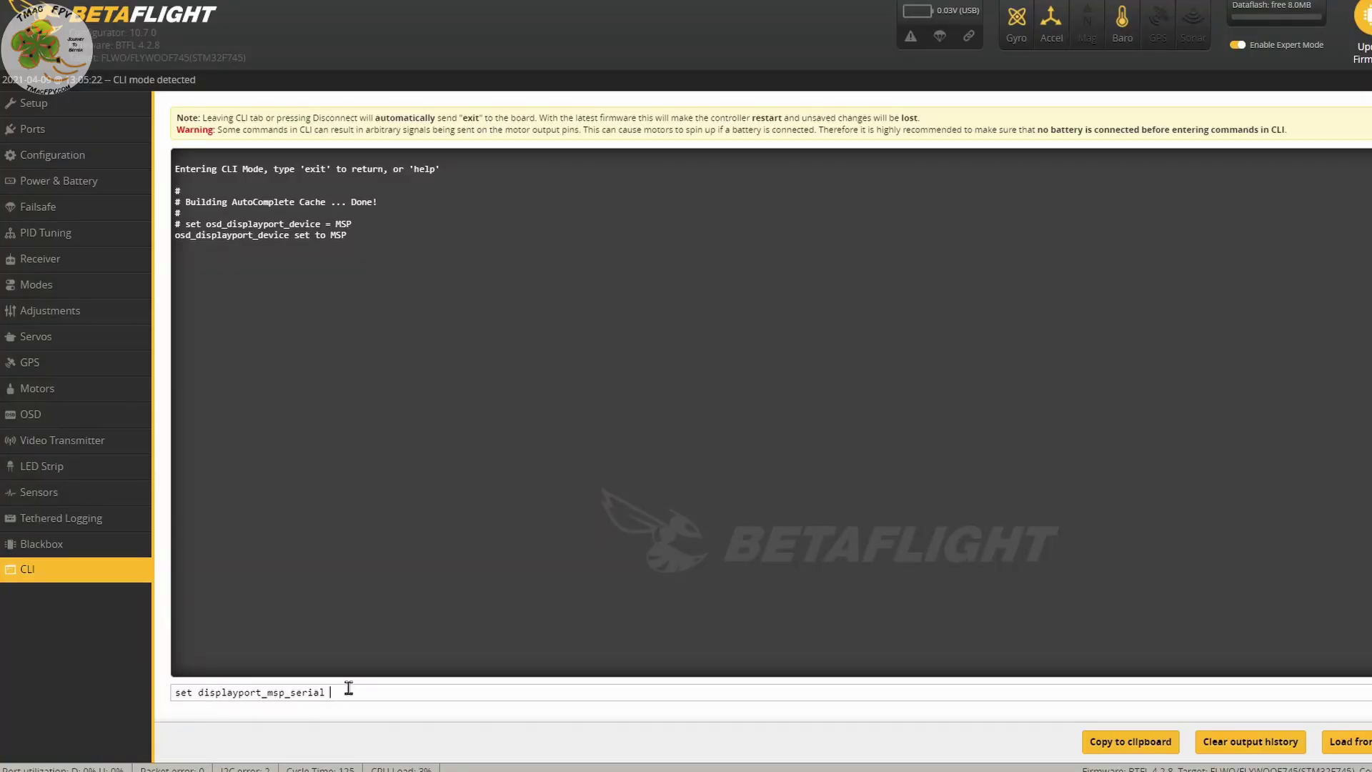
pyautogui.write('=4')
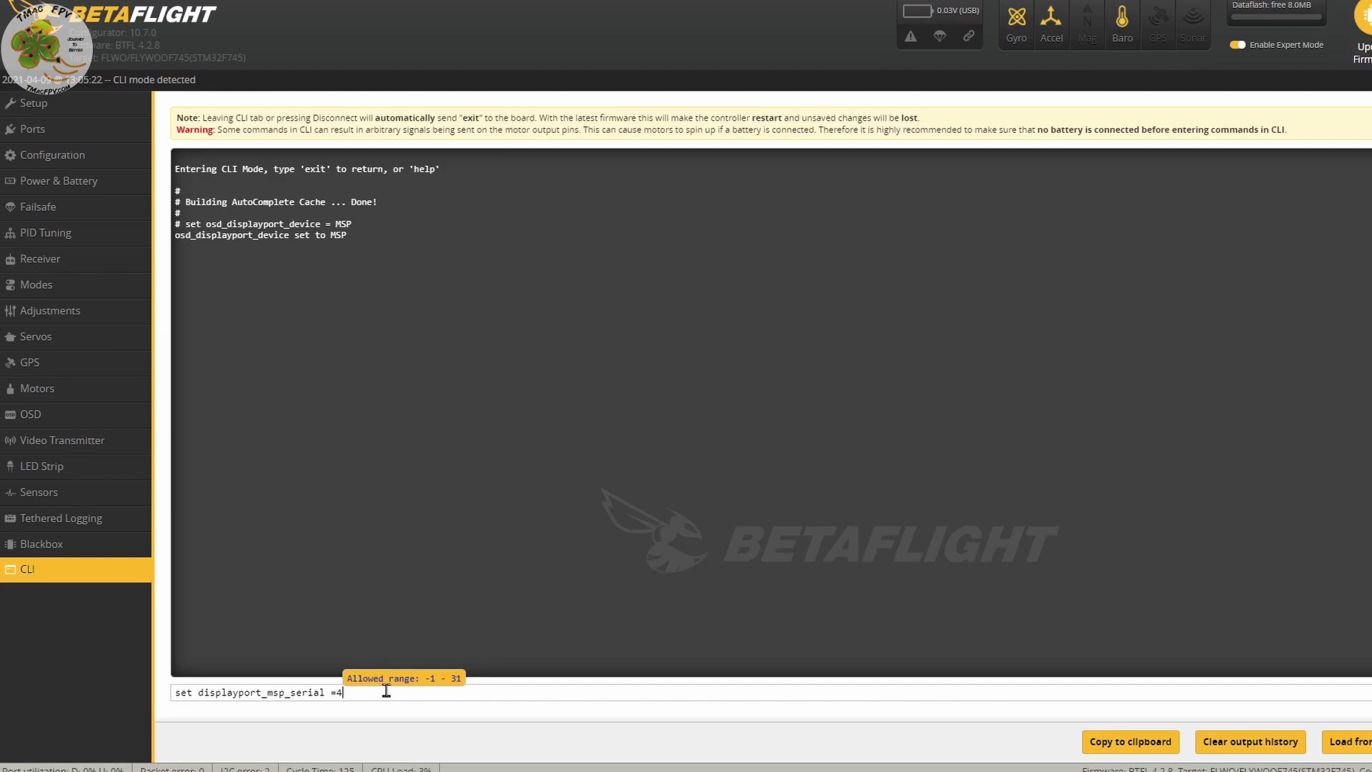
pyautogui.press('Return')
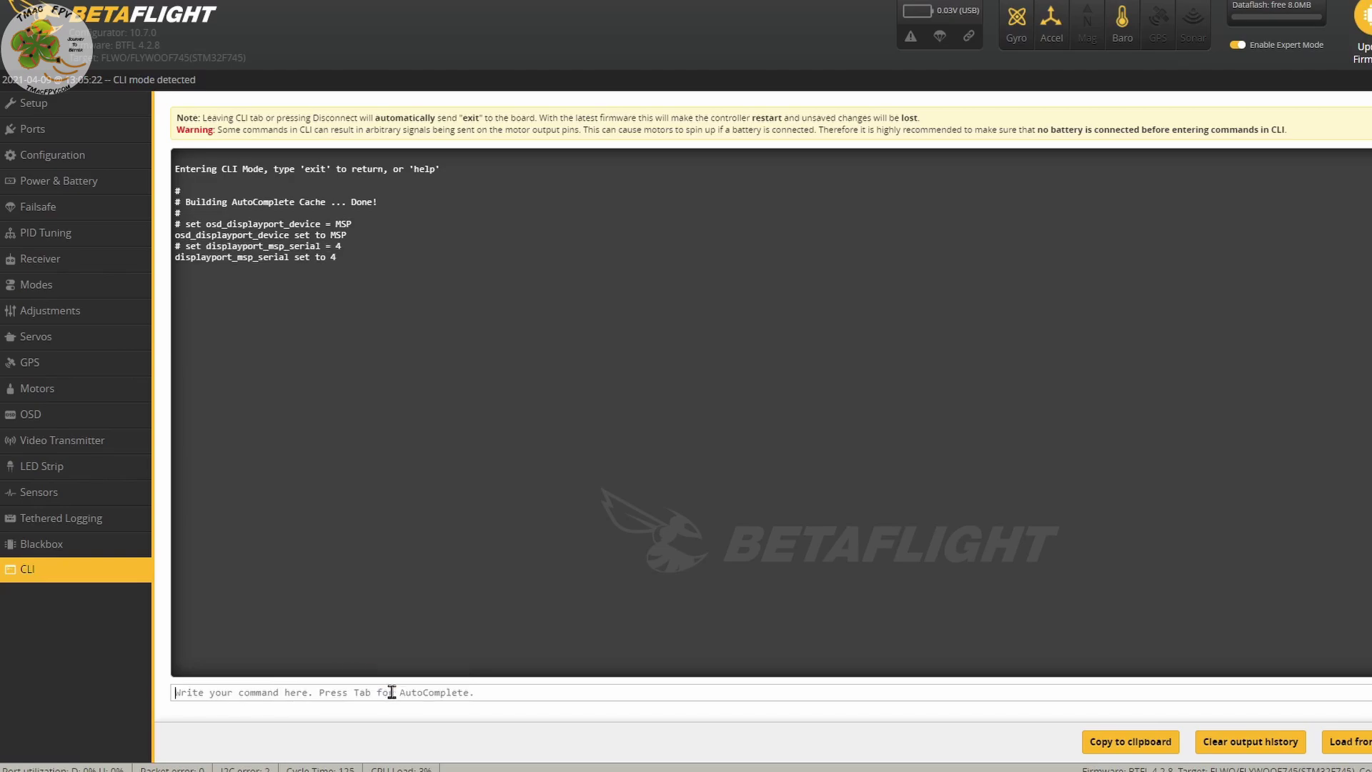
pyautogui.moveTo(342, 256); pyautogui.dragTo(188, 273)
pyautogui.write('save')
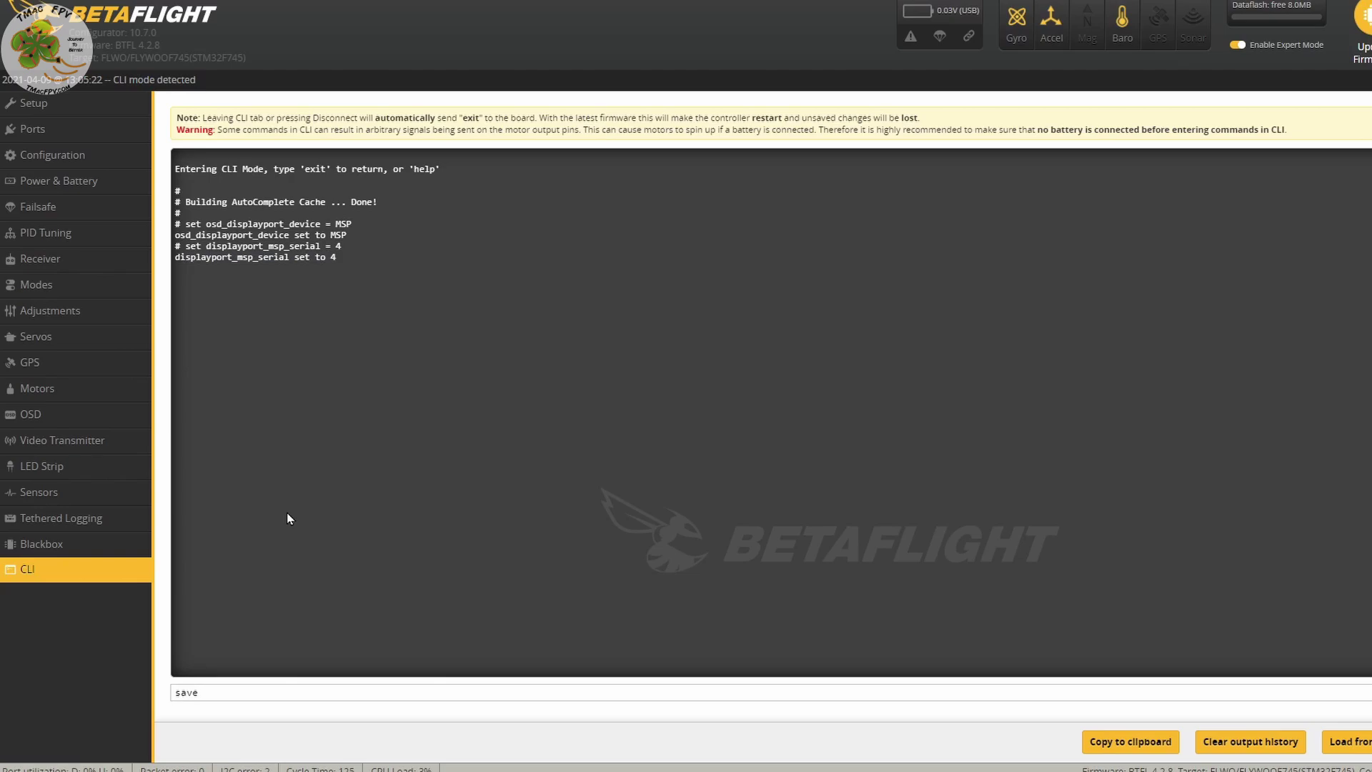
# Step: Run the CLI save to reboot the flight controller, then return to the Shark Byte manual's OSD Setup steps
pyautogui.press('Return')
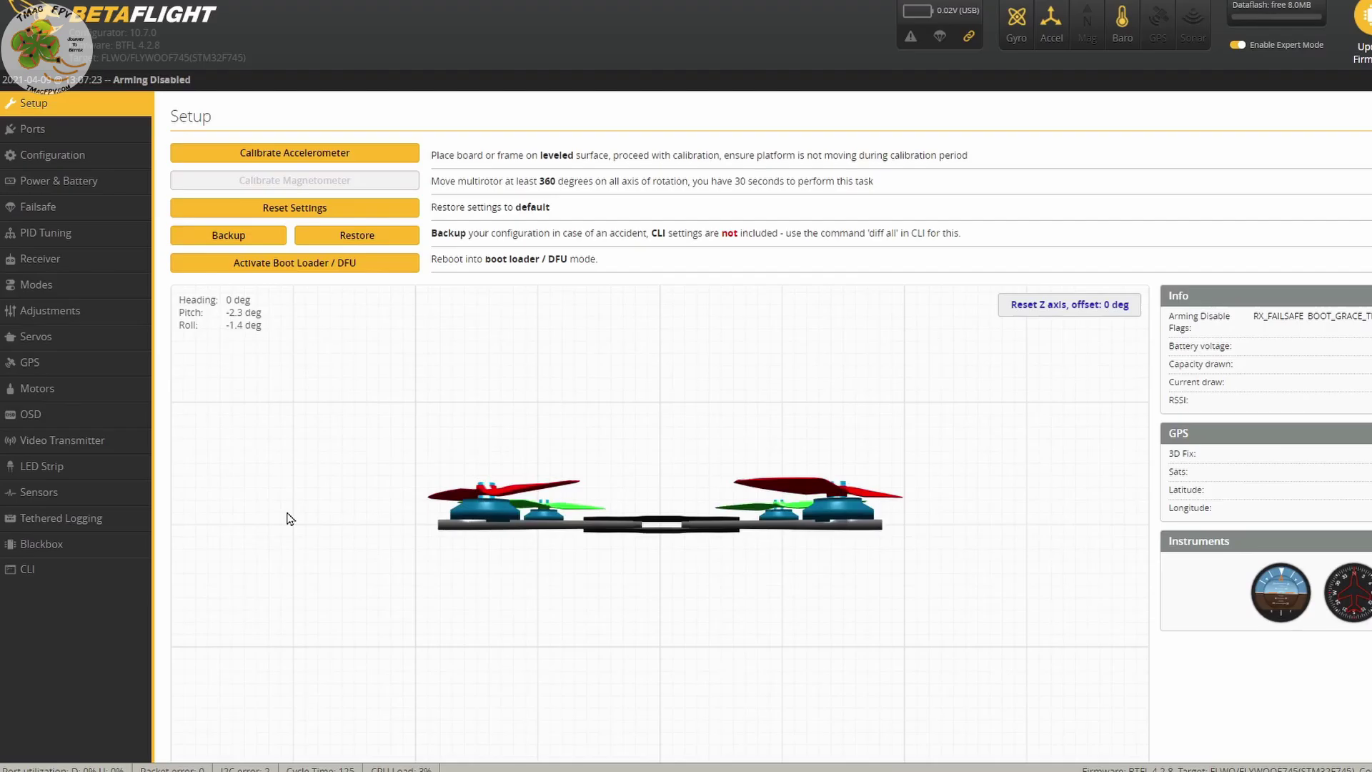
pyautogui.hotkey('alt', 'Tab')
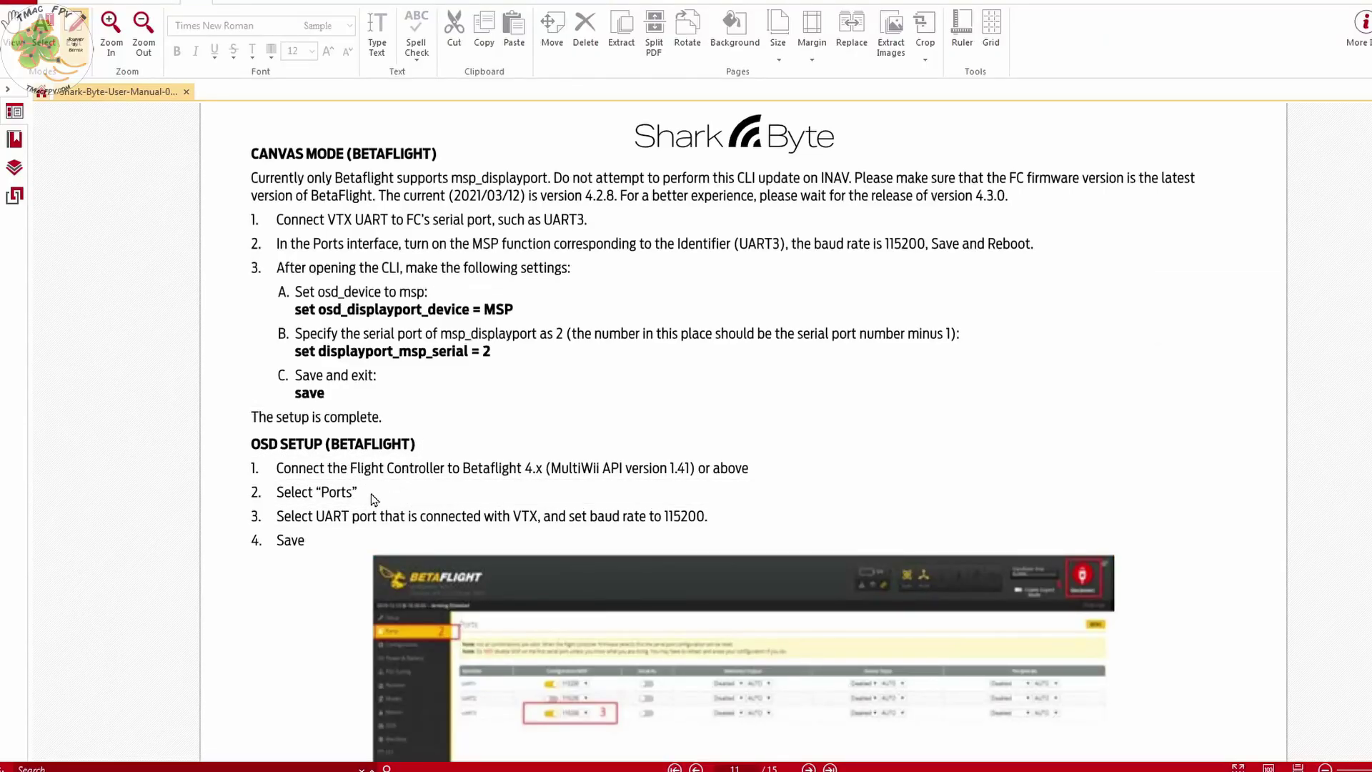